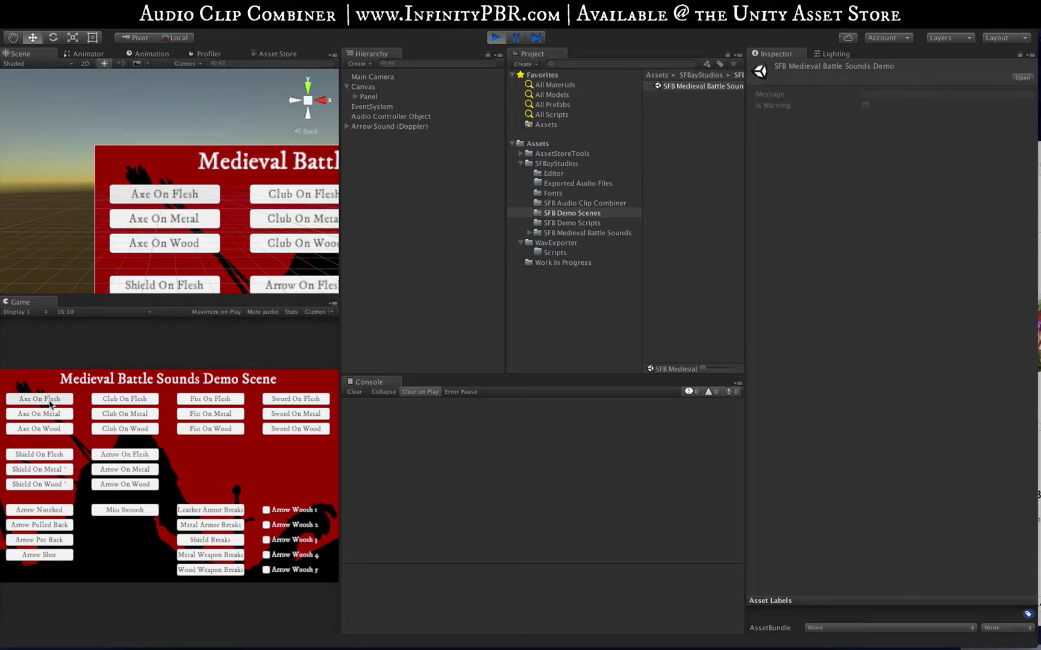
# Play the Axe On Flesh sound repeatedly in the running demo.
pyautogui.click(50, 403)
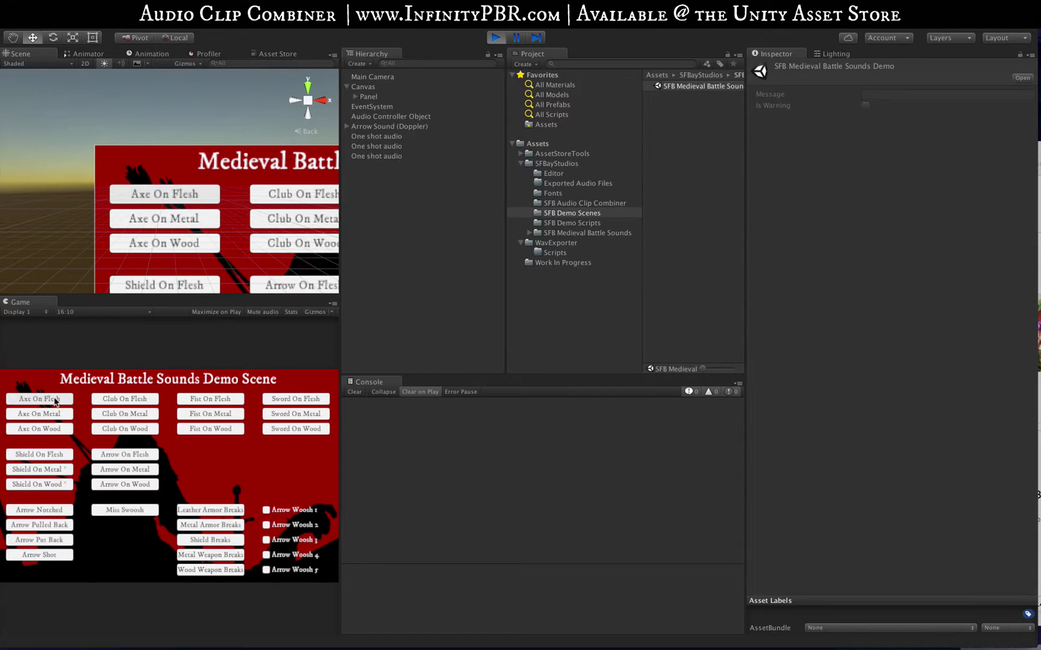
pyautogui.click(56, 402)
pyautogui.click(57, 402)
pyautogui.click(57, 402)
pyautogui.click(57, 401)
pyautogui.click(57, 401)
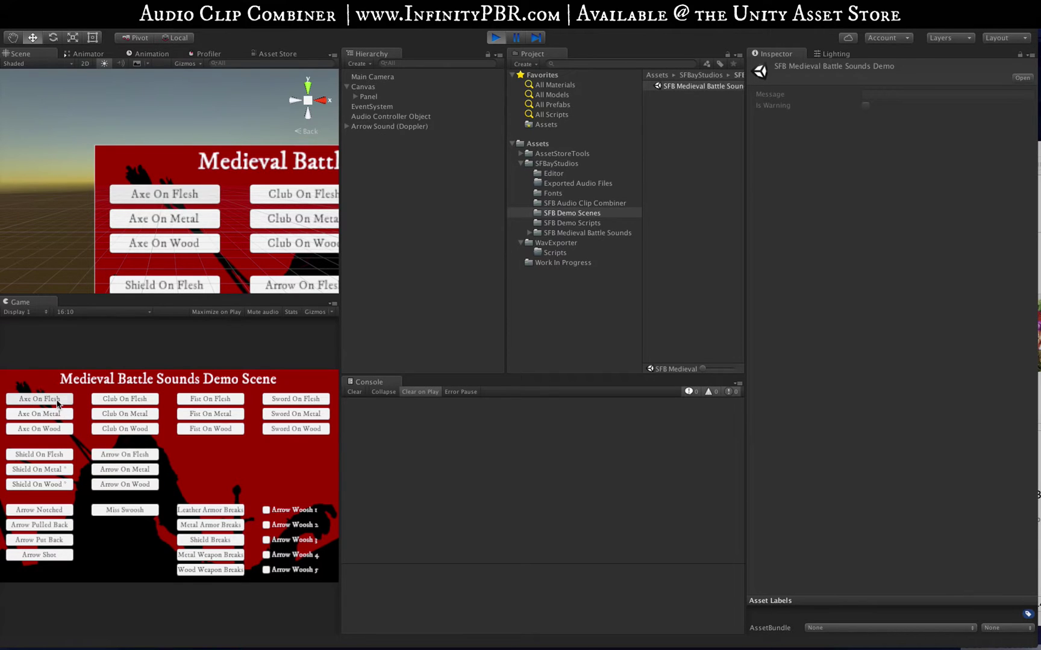
pyautogui.click(57, 402)
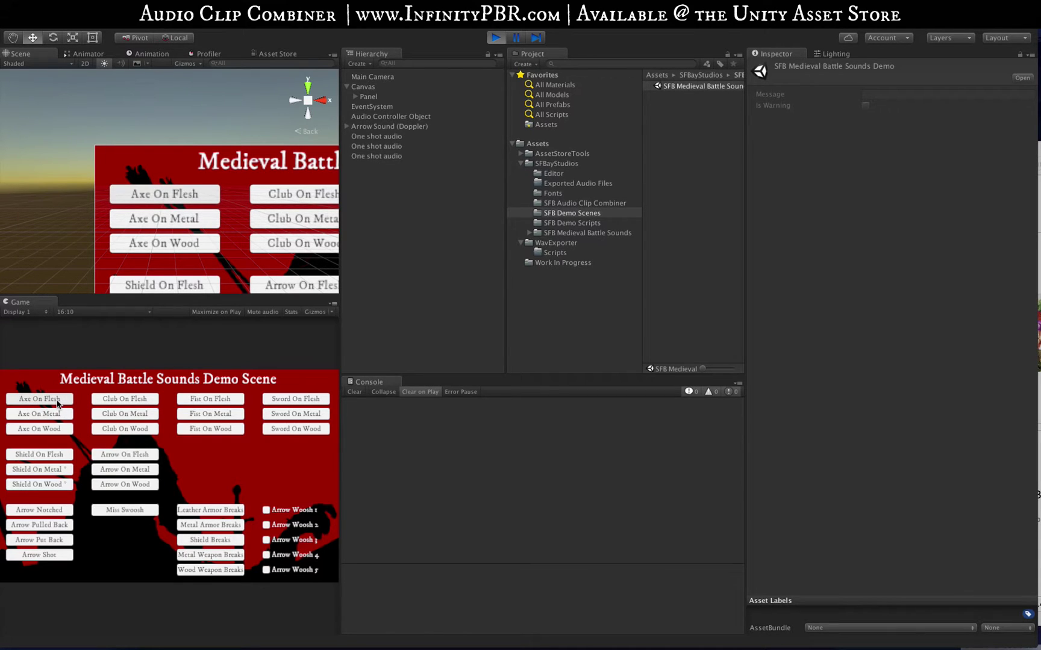
# Open the Axe On Flesh Axe folder and preview Axe_On_Flesh_Axe_1.
pyautogui.click(57, 402)
pyautogui.click(530, 236)
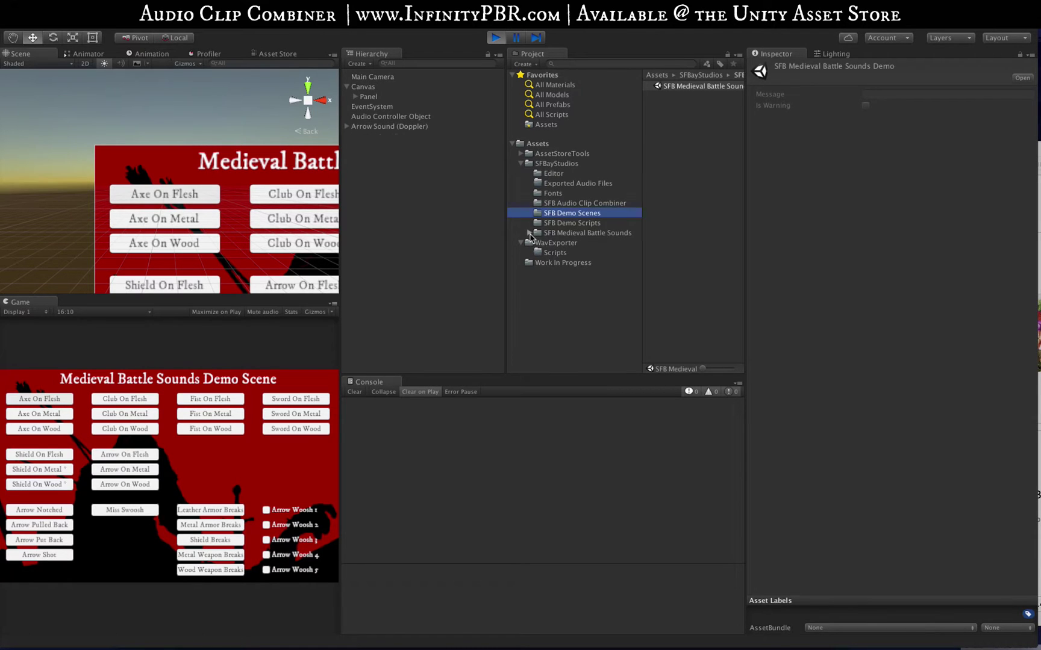
pyautogui.click(530, 234)
pyautogui.click(582, 272)
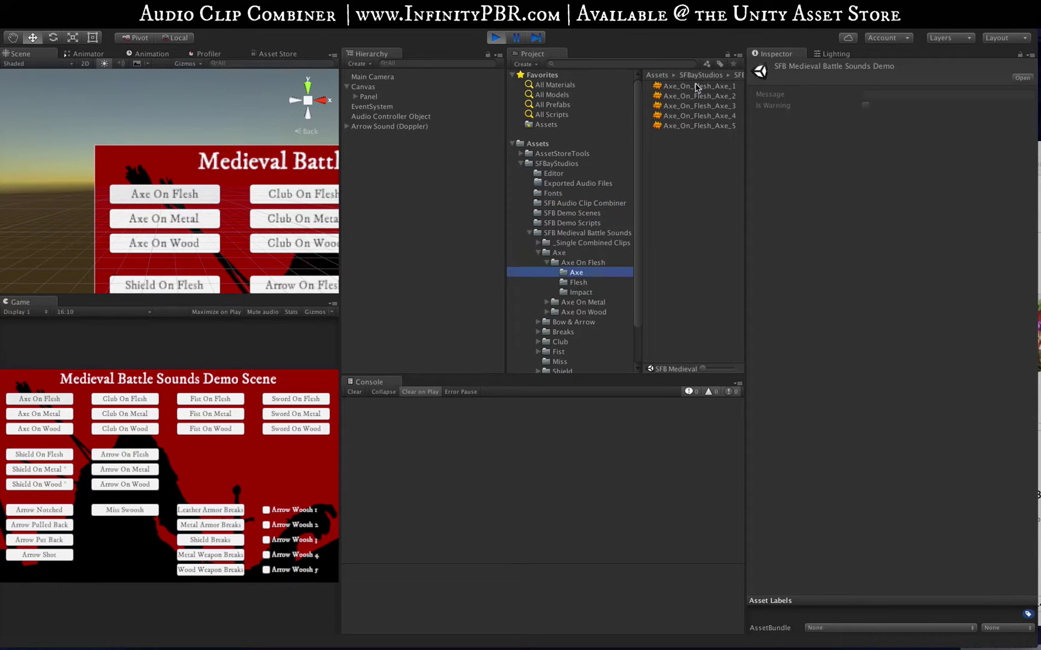
pyautogui.click(697, 87)
pyautogui.click(1027, 356)
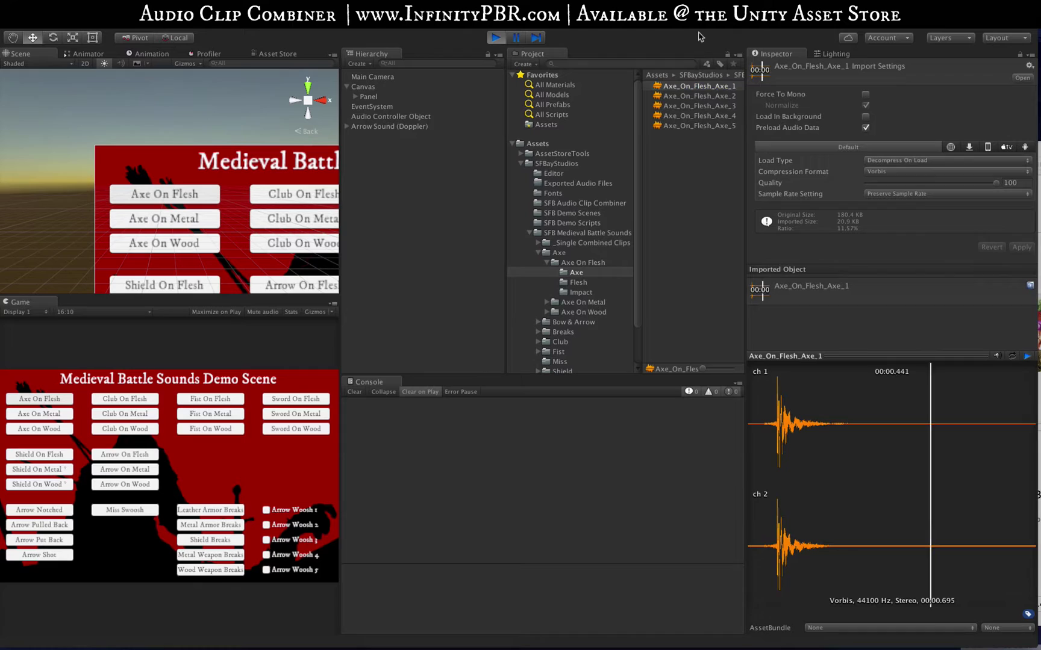
# Preview Axe_On_Flesh_Flesh_1 and Axe_On_Flesh_Impact_1, then hear the combined sound in game.
pyautogui.click(599, 283)
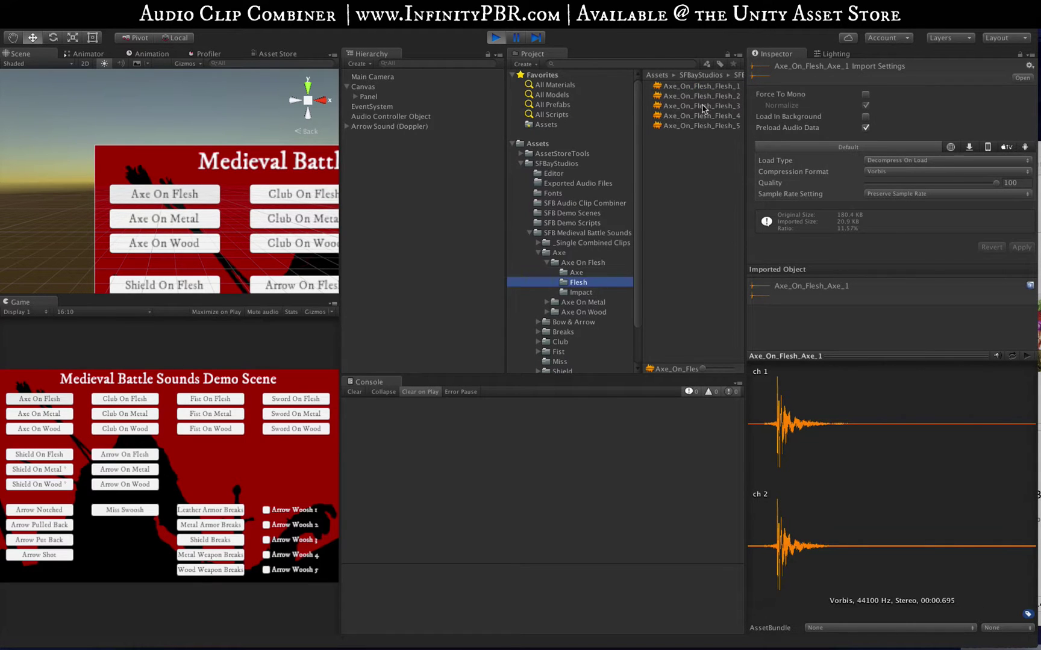
pyautogui.click(706, 87)
pyautogui.click(1026, 356)
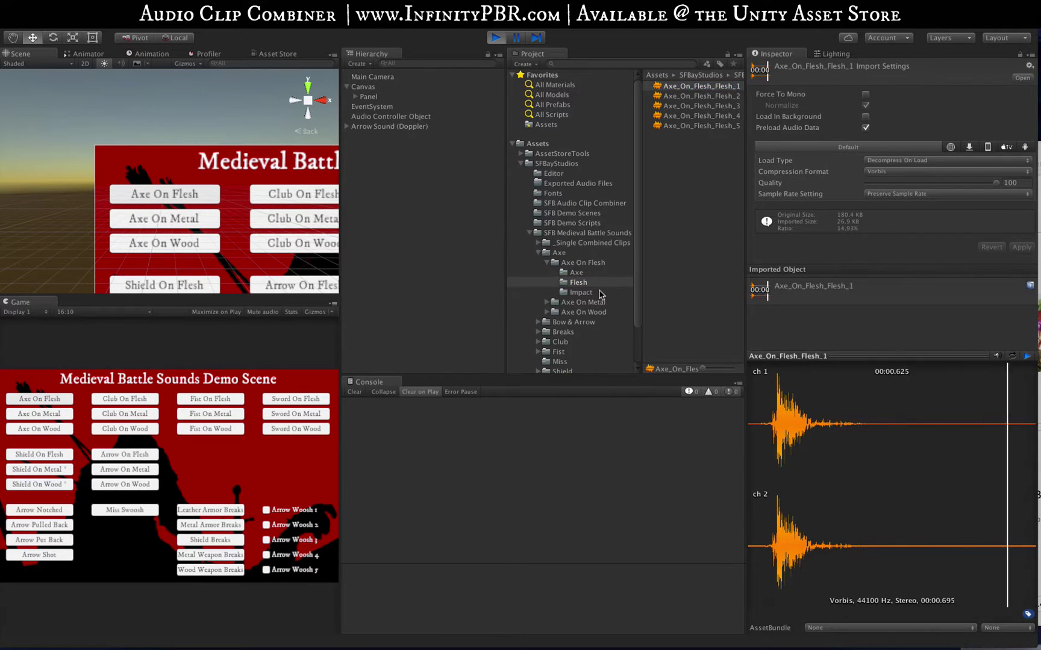
pyautogui.click(581, 292)
pyautogui.click(702, 86)
pyautogui.click(1027, 356)
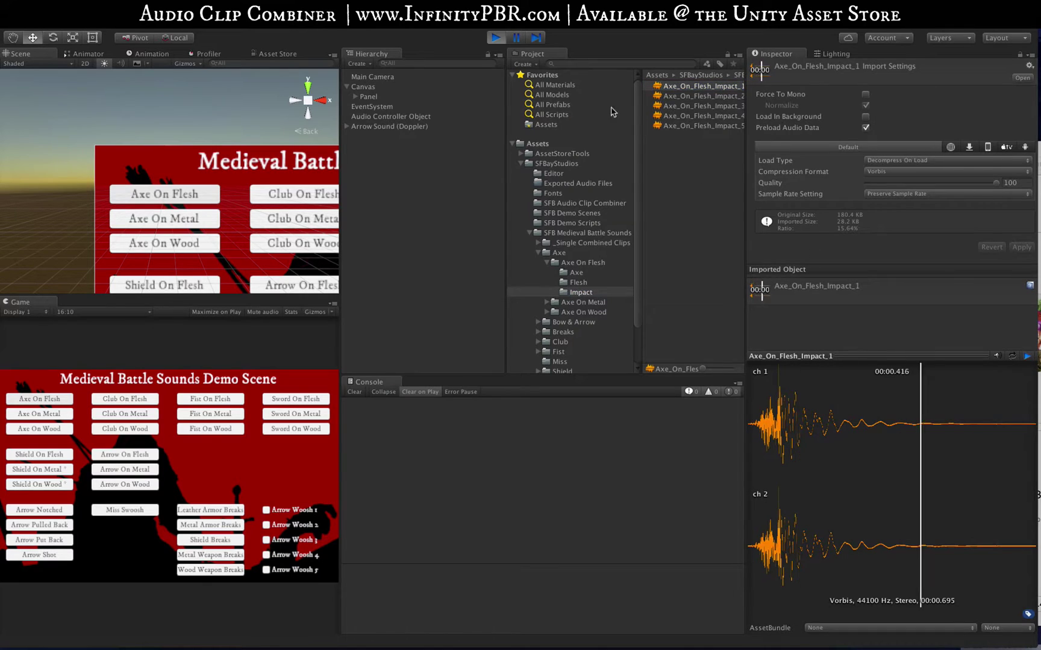
pyautogui.click(49, 399)
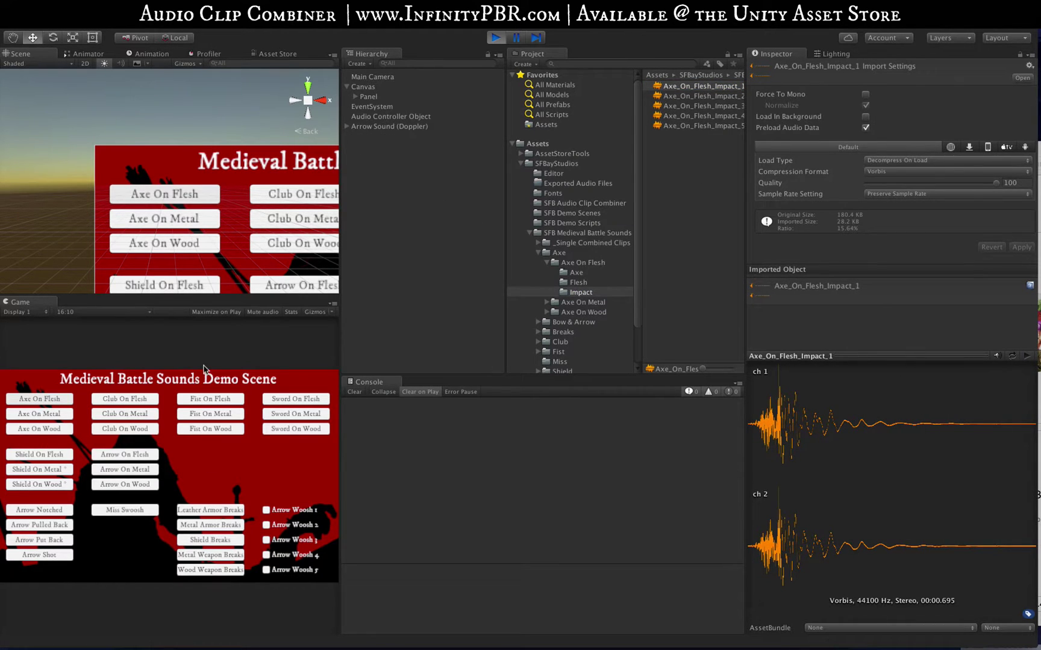
# Replay the Axe On Flesh sound several times in the Game view.
pyautogui.click(50, 397)
pyautogui.click(48, 400)
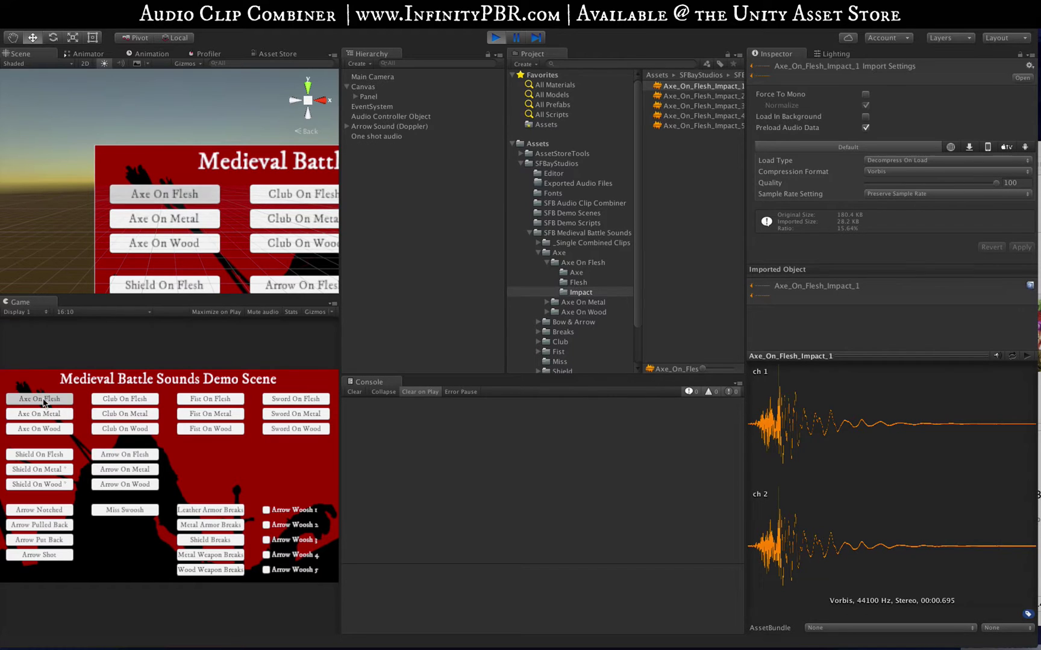
pyautogui.click(44, 402)
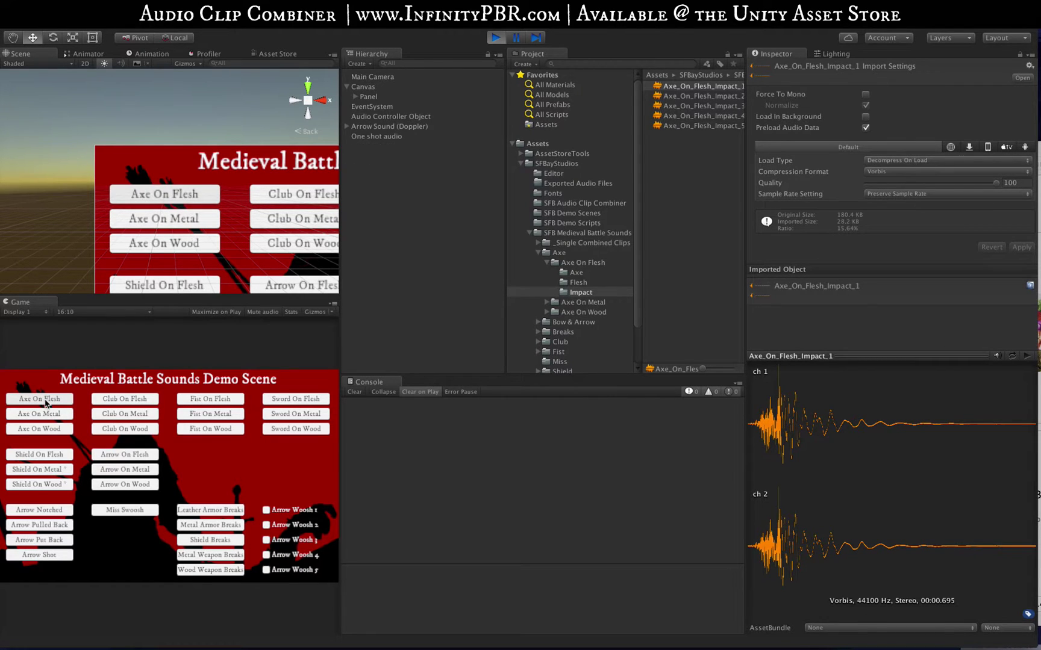
pyautogui.click(44, 402)
pyautogui.click(54, 401)
# Try Axe On Flesh, Axe On Metal, Shield On Flesh/Metal/Wood and Club On Metal sounds.
pyautogui.click(15, 401)
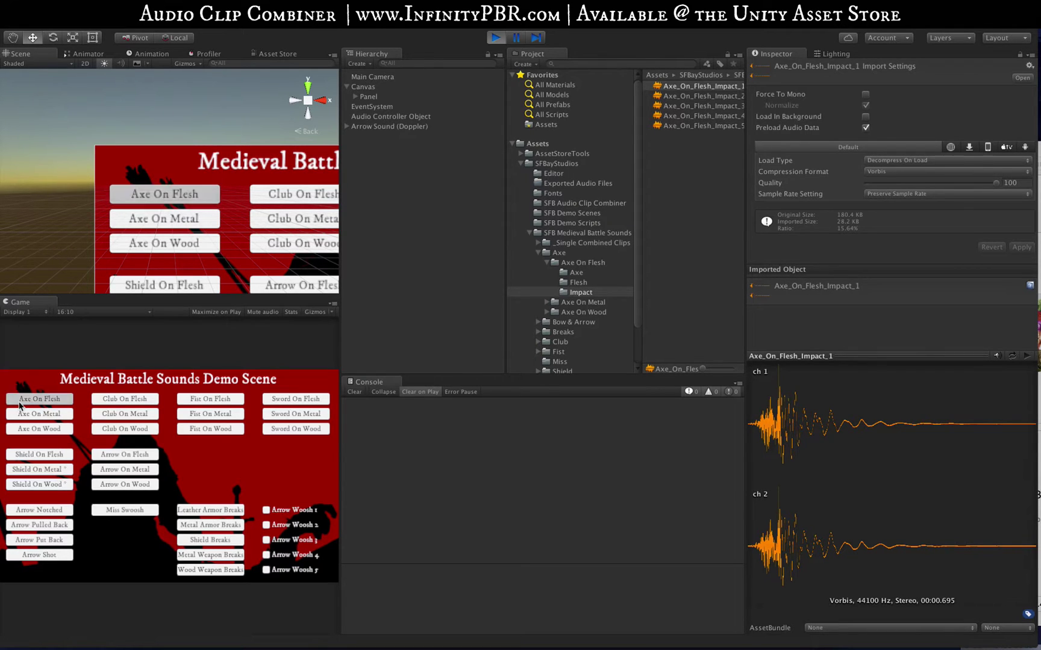
pyautogui.click(49, 416)
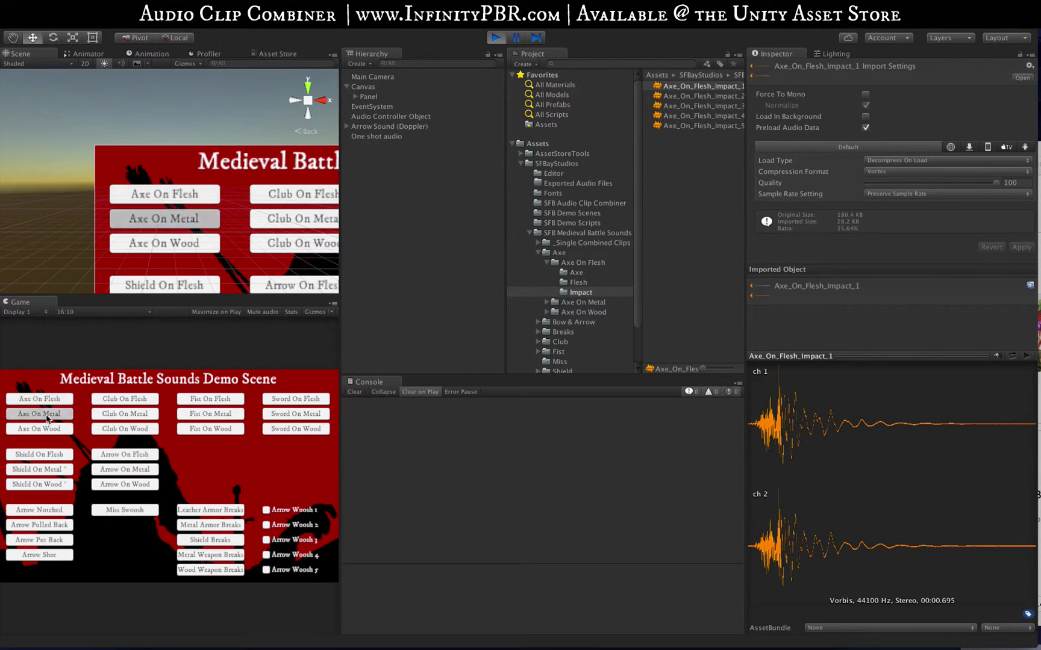
pyautogui.click(46, 457)
pyautogui.click(41, 471)
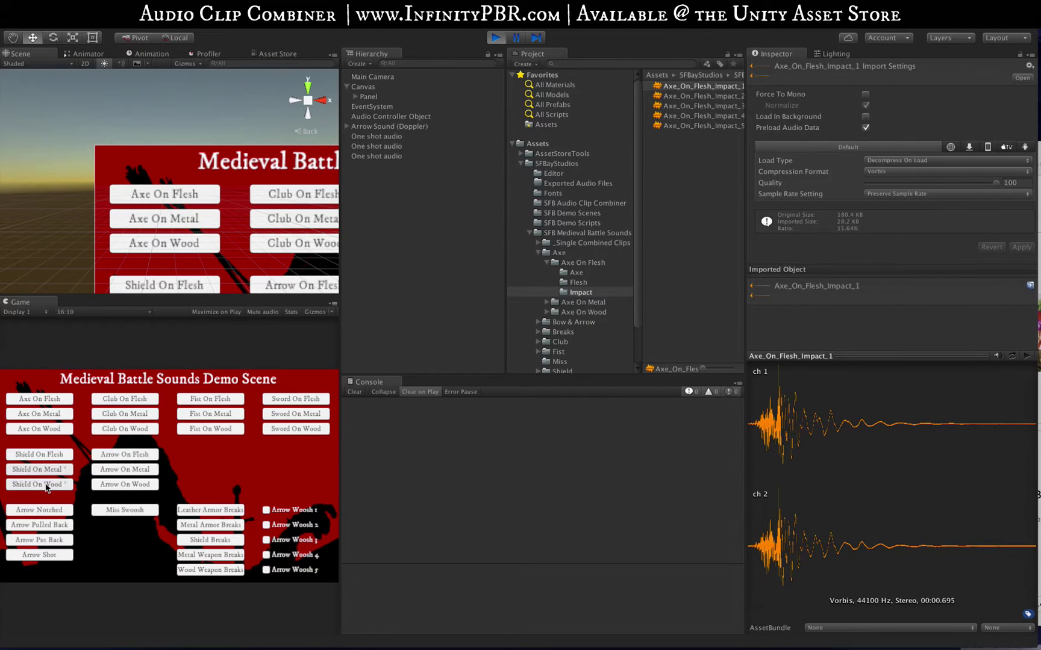
pyautogui.click(37, 485)
pyautogui.click(130, 430)
pyautogui.click(131, 416)
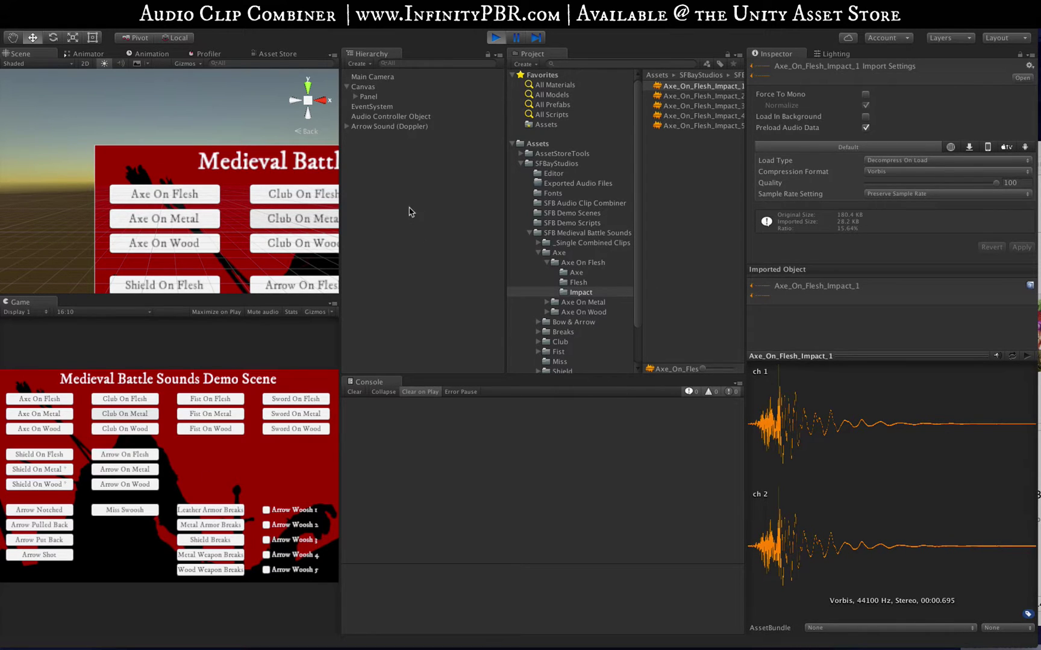
# Stop play mode and create an empty GameObject named 'Audio Clip Exporter'.
pyautogui.click(495, 37)
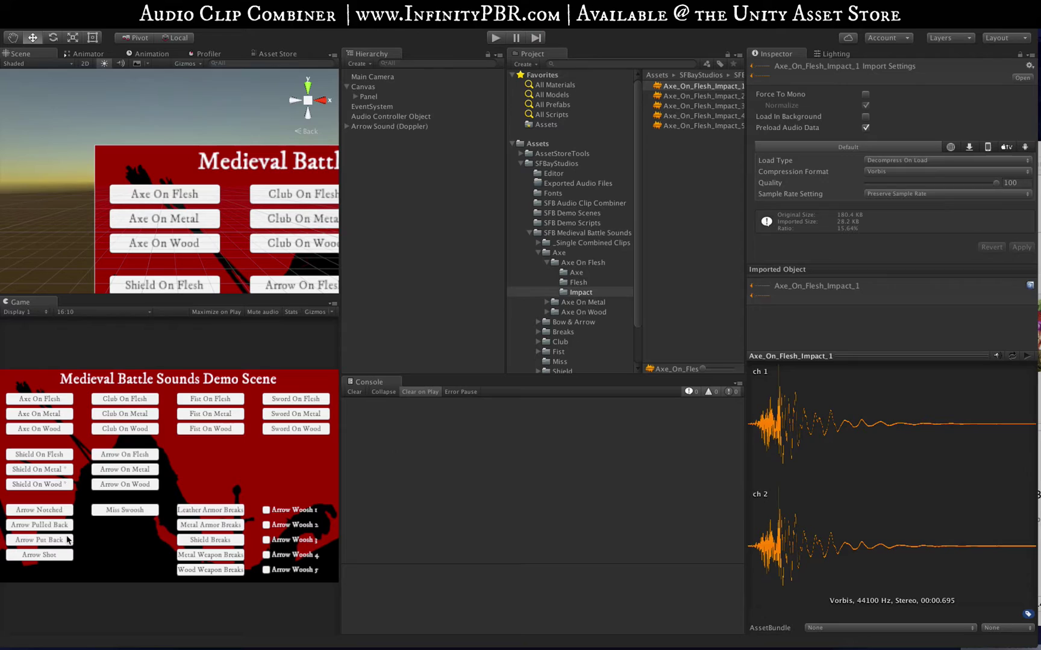
pyautogui.click(372, 218)
pyautogui.rightClick(373, 216)
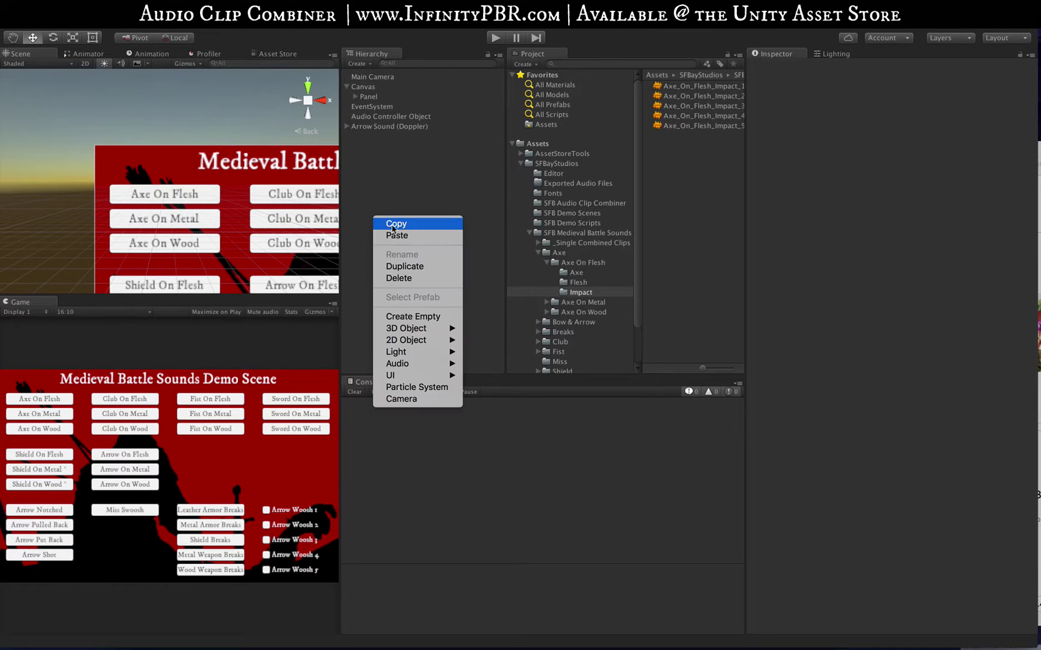
pyautogui.click(418, 317)
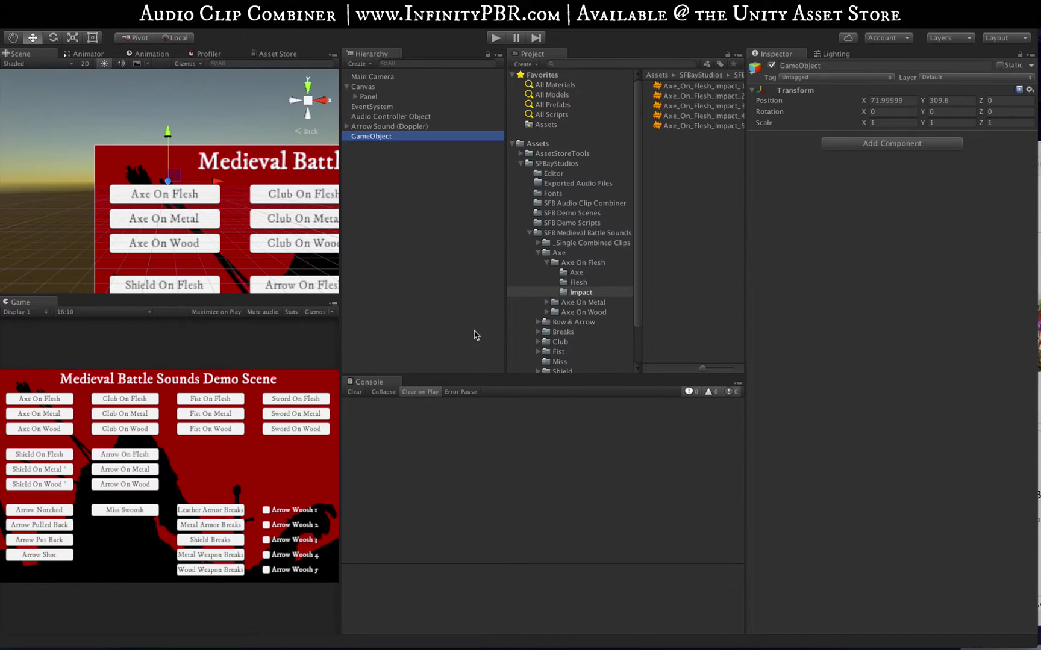
pyautogui.write('Audio Expor')
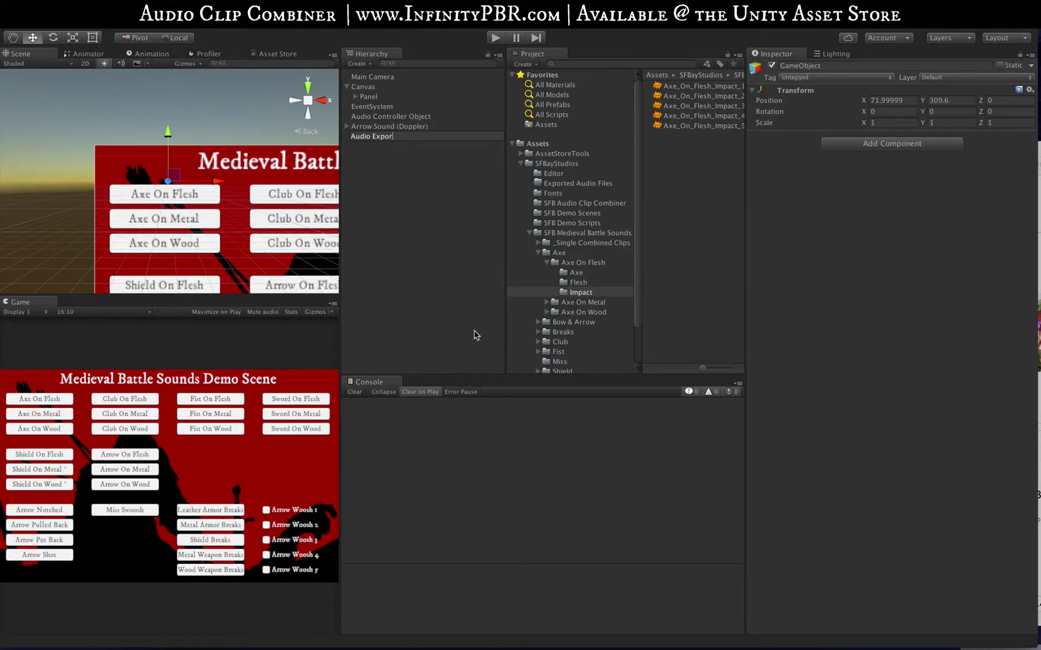
pyautogui.write('ter')
pyautogui.press('super+a')
pyautogui.write('Audio Clip Exporter')
pyautogui.press('Return')
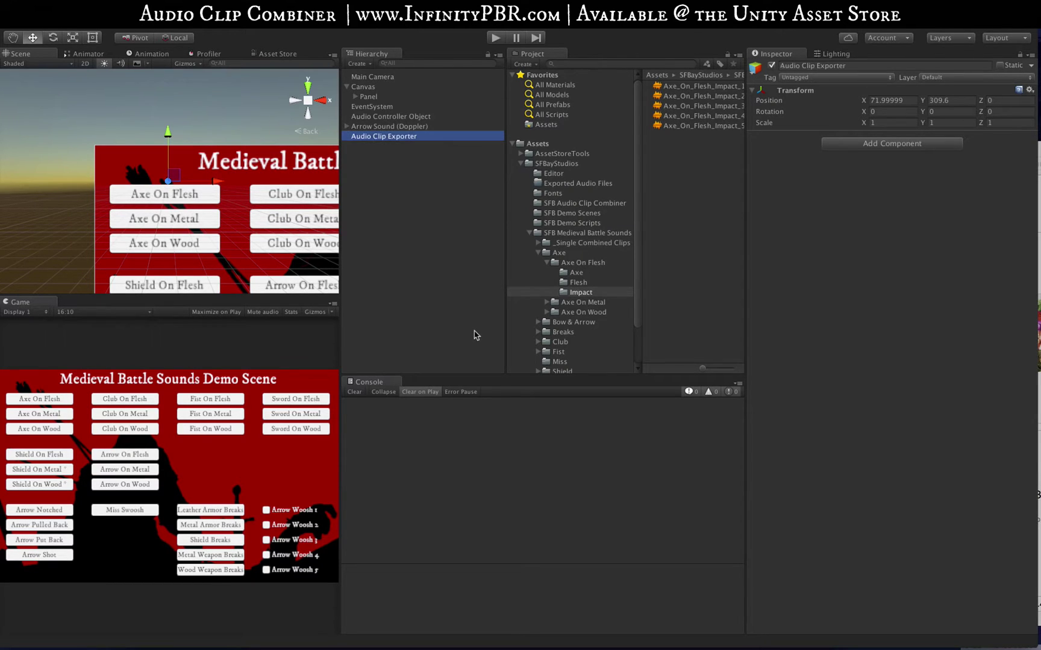
# Add the SFB_Audio Clip Array Combiner component, found by searching 'sfb_', with Audio Layers size 3.
pyautogui.click(883, 143)
pyautogui.write('sf')
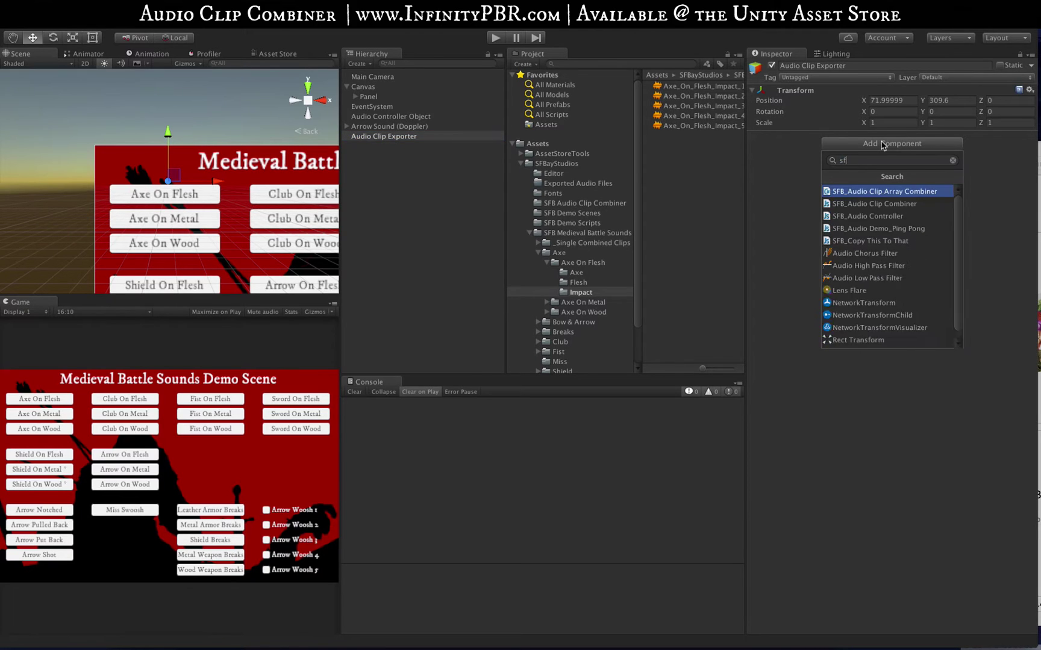
pyautogui.write('b_')
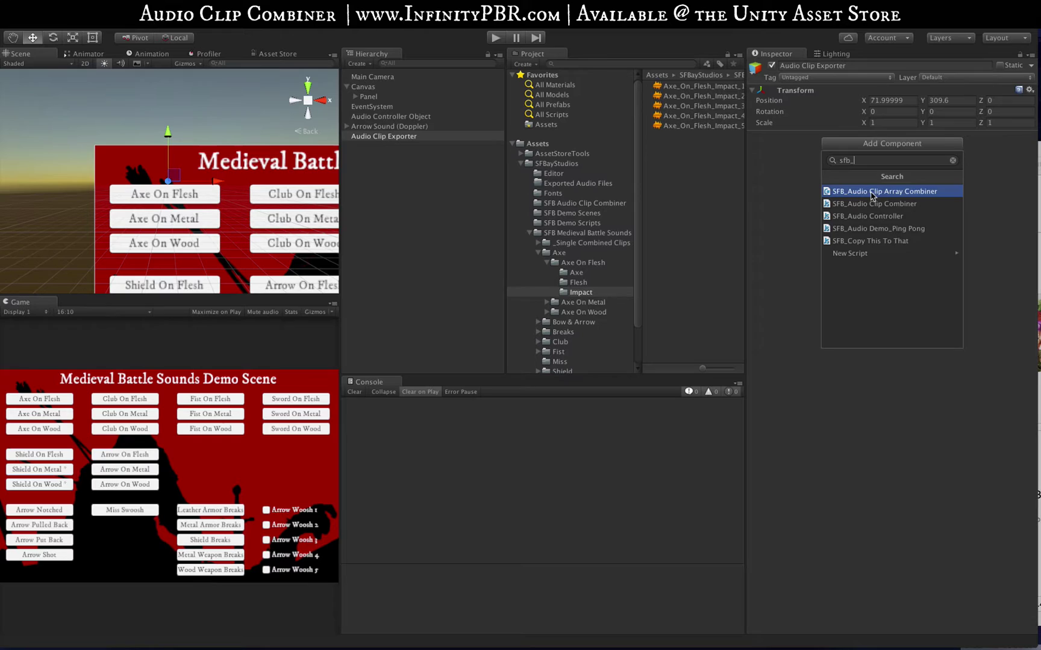
pyautogui.click(882, 193)
pyautogui.click(880, 179)
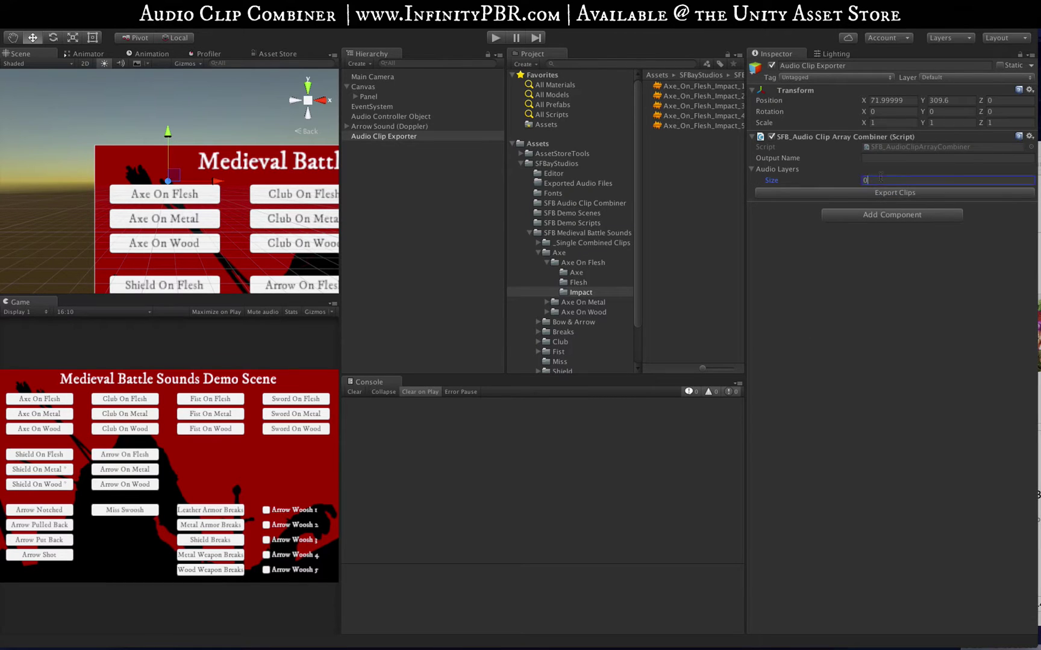
pyautogui.write('3')
pyautogui.press('Return')
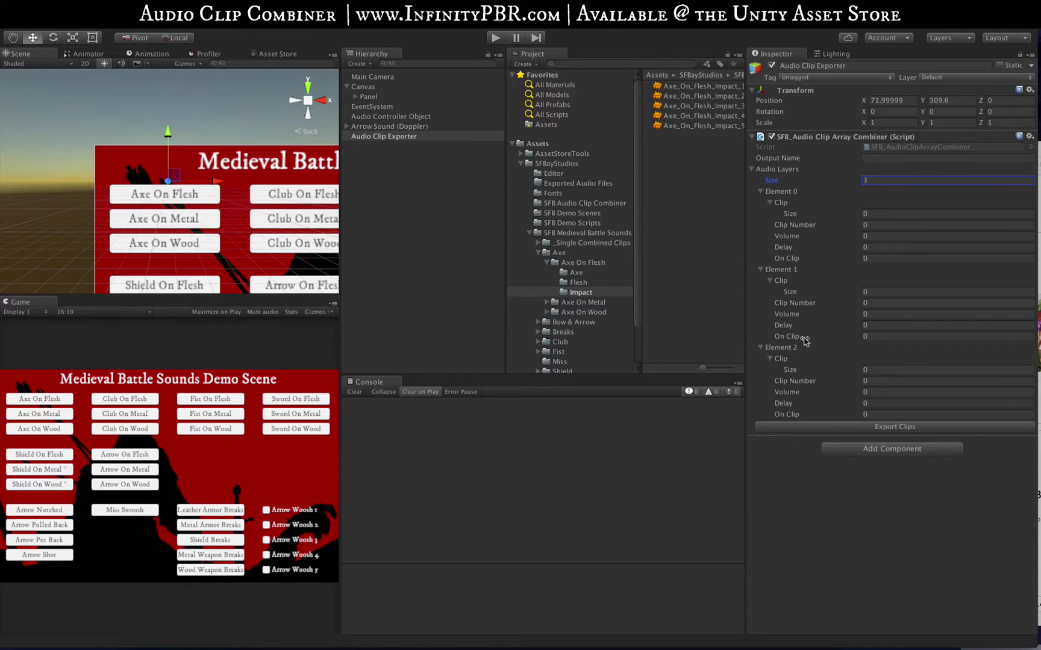
# Drag Axe_1–5, Flesh_1–5 and Impact_1–5 into the Element 0, 1 and 2 Clip arrays.
pyautogui.click(576, 273)
pyautogui.moveTo(692, 86); pyautogui.dragTo(780, 202)
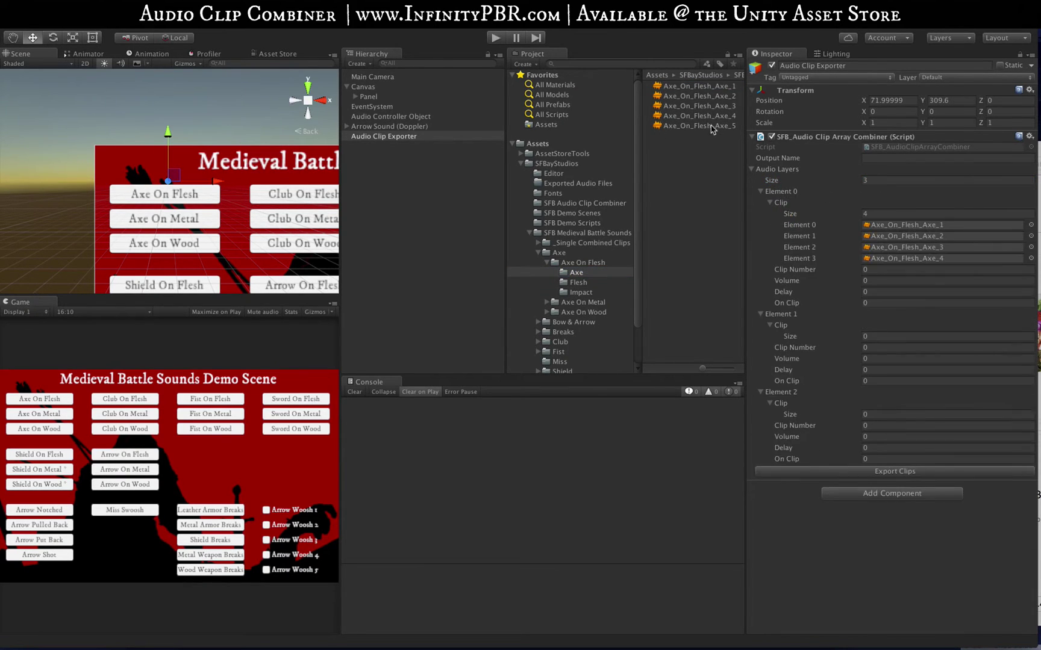
pyautogui.moveTo(711, 129); pyautogui.dragTo(780, 202)
pyautogui.click(578, 282)
pyautogui.moveTo(693, 86); pyautogui.dragTo(781, 336)
pyautogui.click(580, 292)
pyautogui.moveTo(692, 86); pyautogui.dragTo(780, 469)
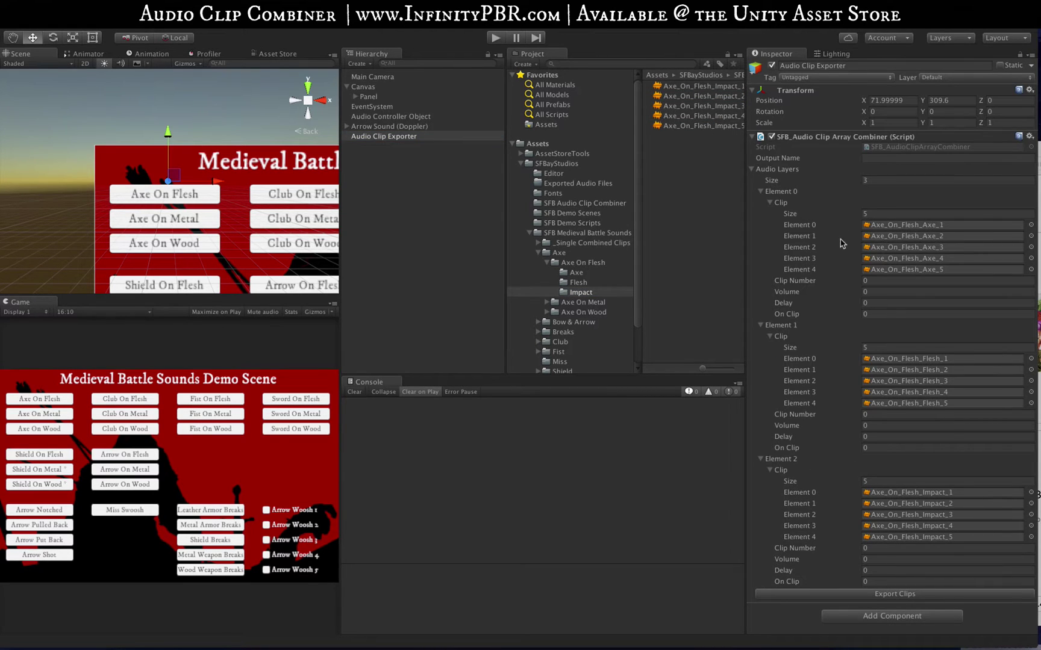
# Set each audio layer's Volume to 1 and clear the Console warning.
pyautogui.click(877, 292)
pyautogui.click(875, 428)
pyautogui.write('1')
pyautogui.click(876, 560)
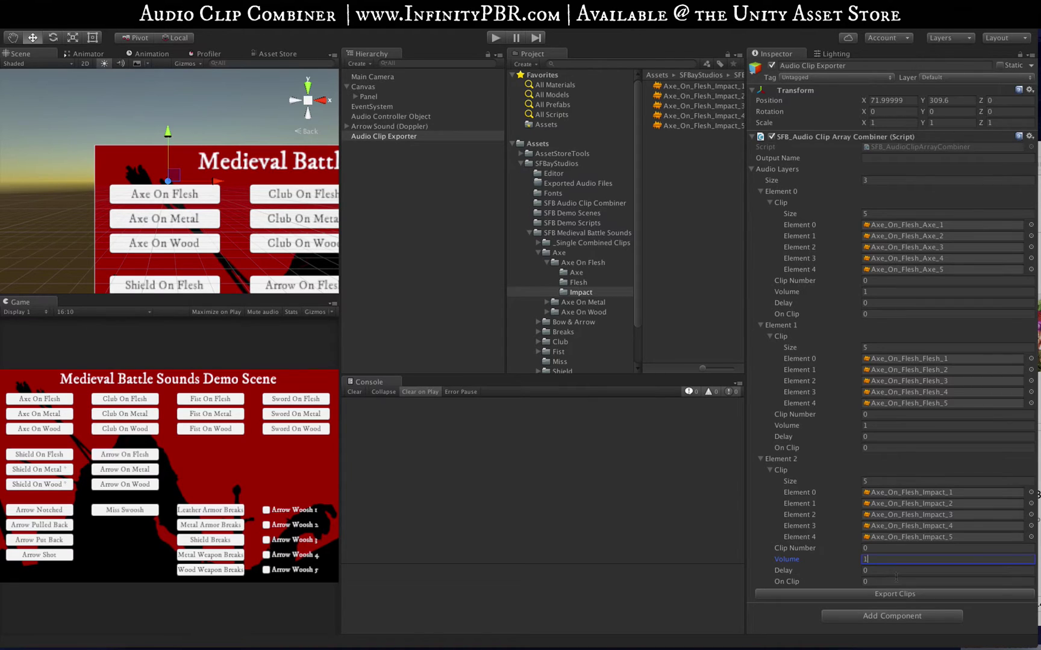
pyautogui.moveTo(635, 648)
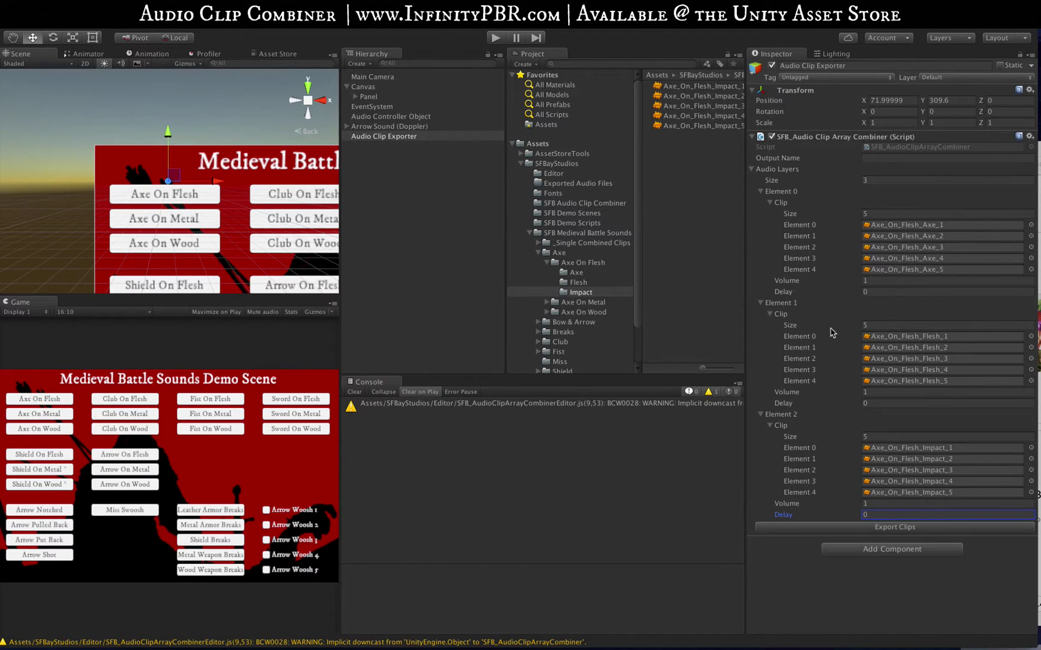
pyautogui.click(883, 280)
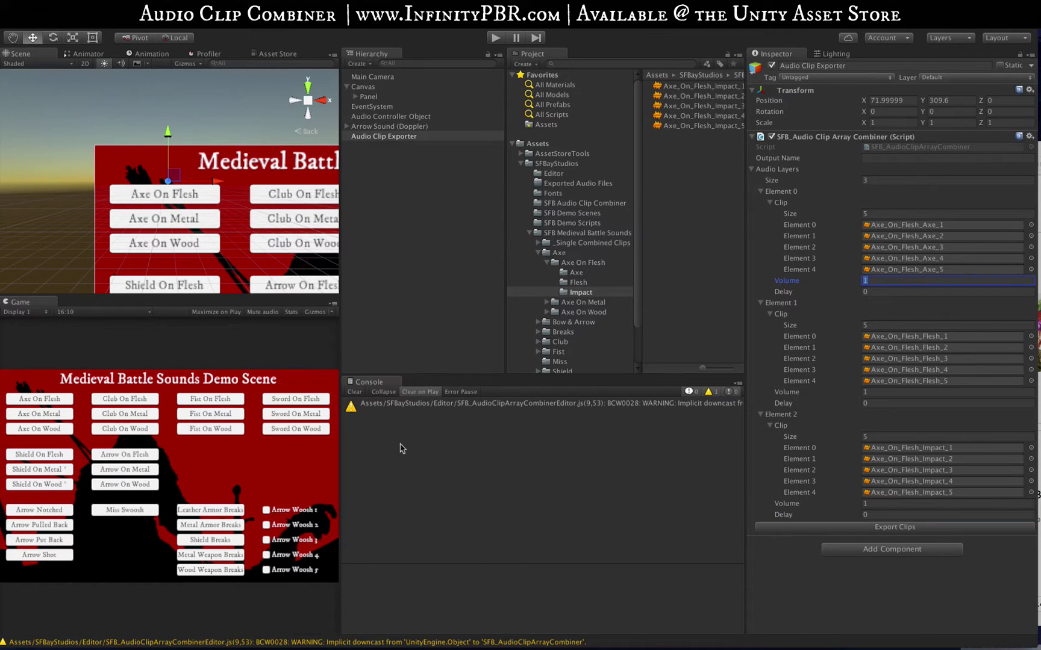
pyautogui.click(354, 392)
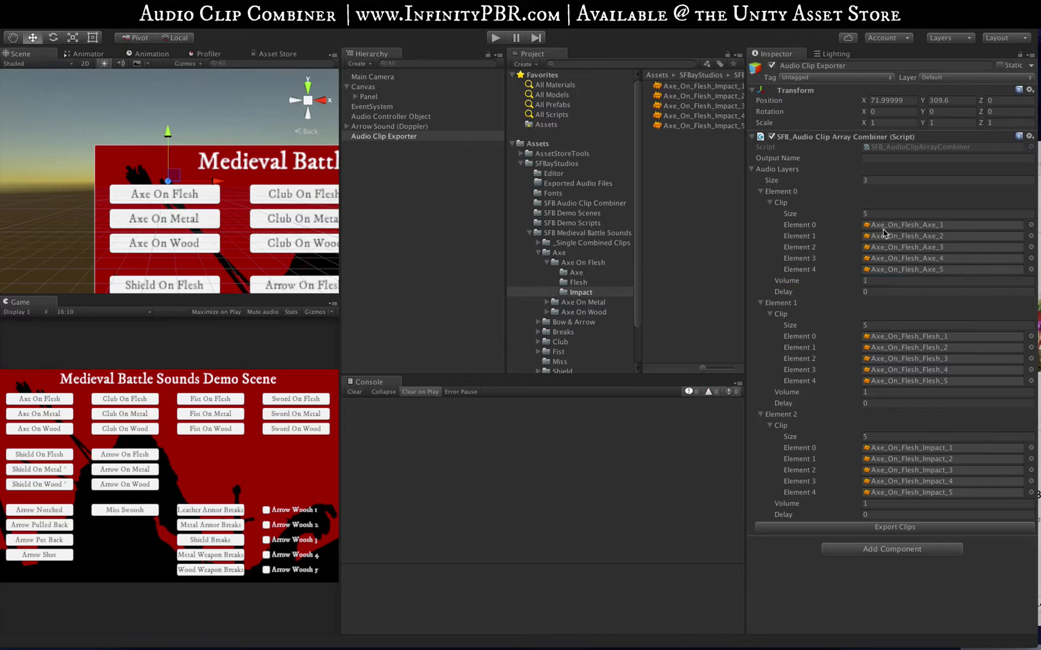
# Export the clips and browse CombinedAudio0 to CombinedAudio124 in Exported Audio Files.
pyautogui.click(896, 528)
pyautogui.click(560, 184)
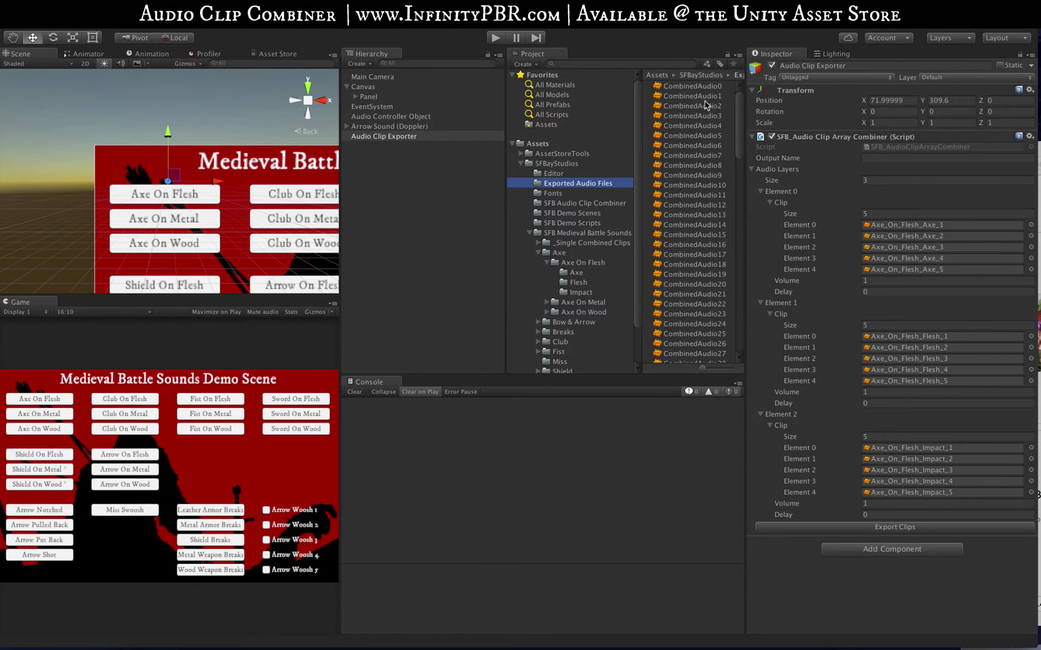
pyautogui.scroll(-15, 691, 193)
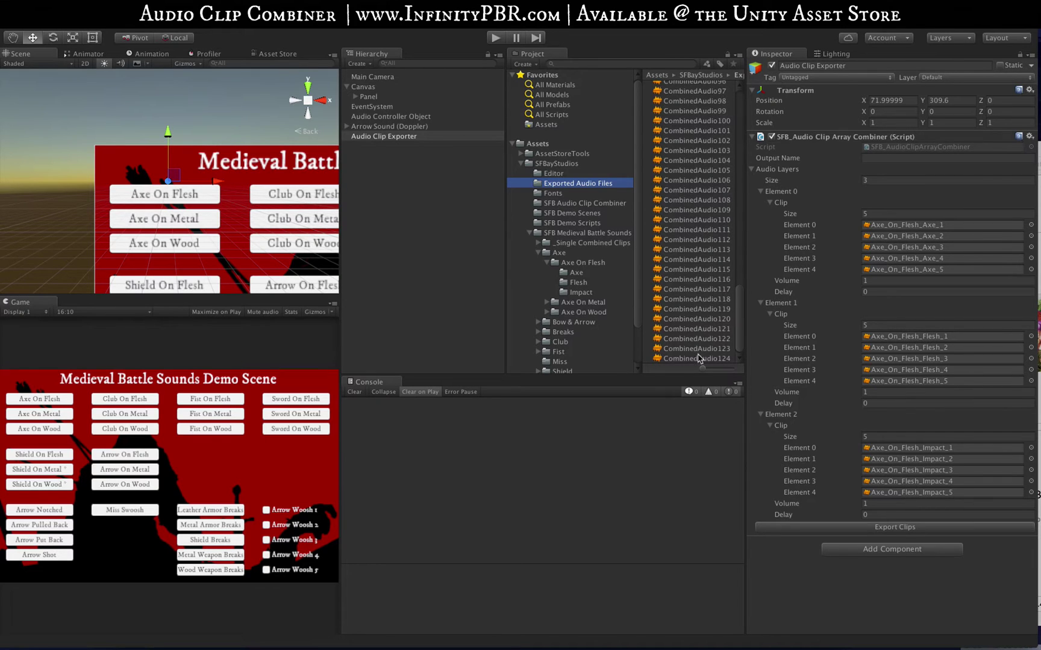
pyautogui.scroll(15, 699, 358)
pyautogui.click(692, 85)
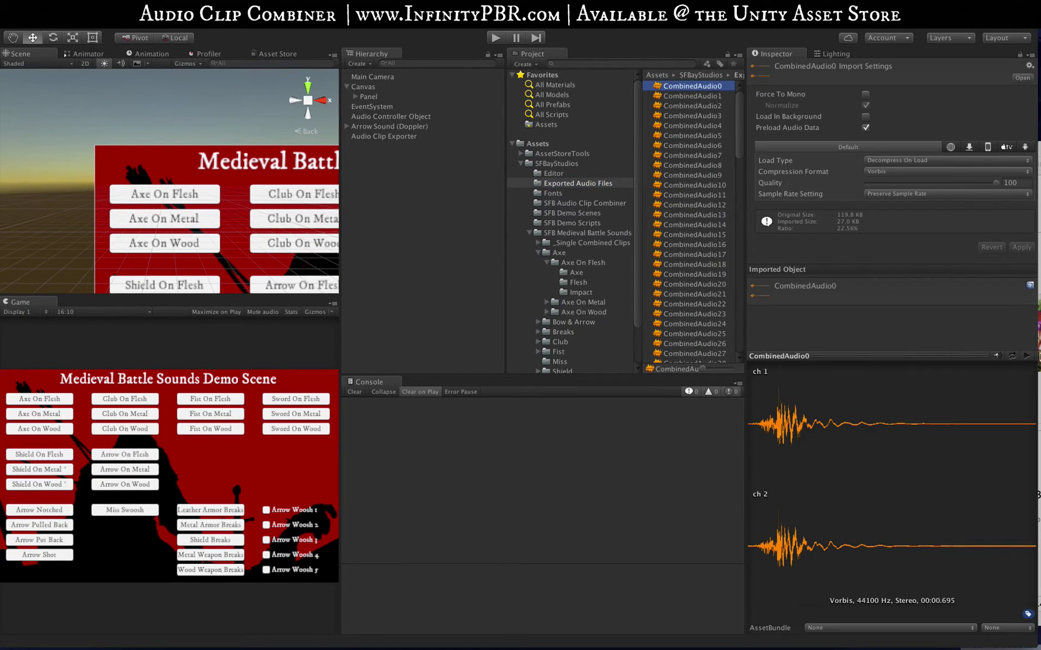
pyautogui.click(1027, 356)
pyautogui.press('Down')
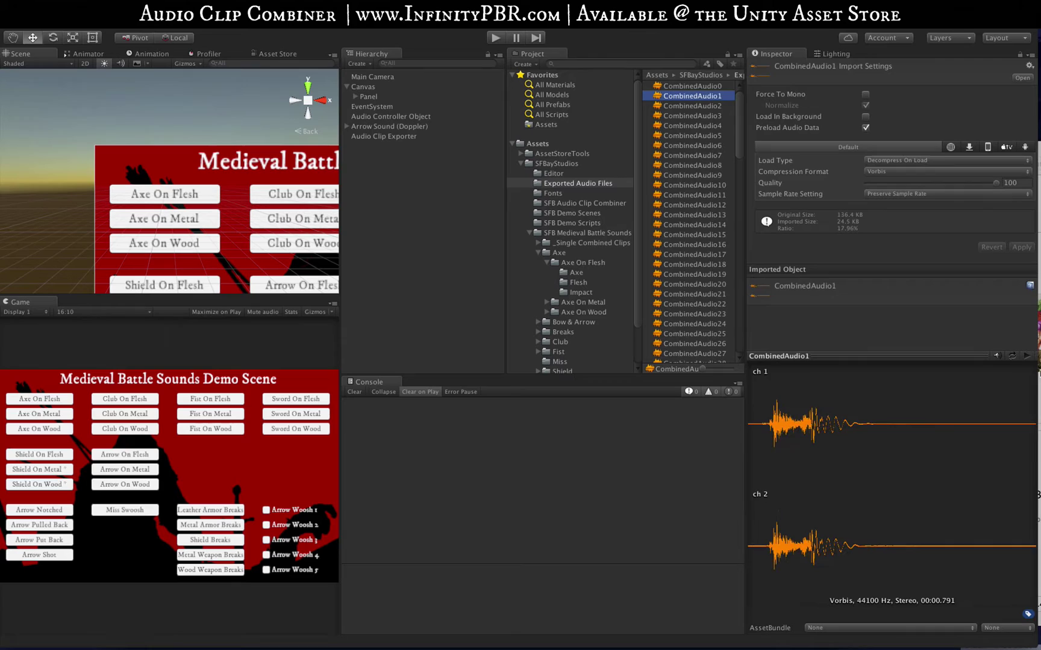
pyautogui.press('Down')
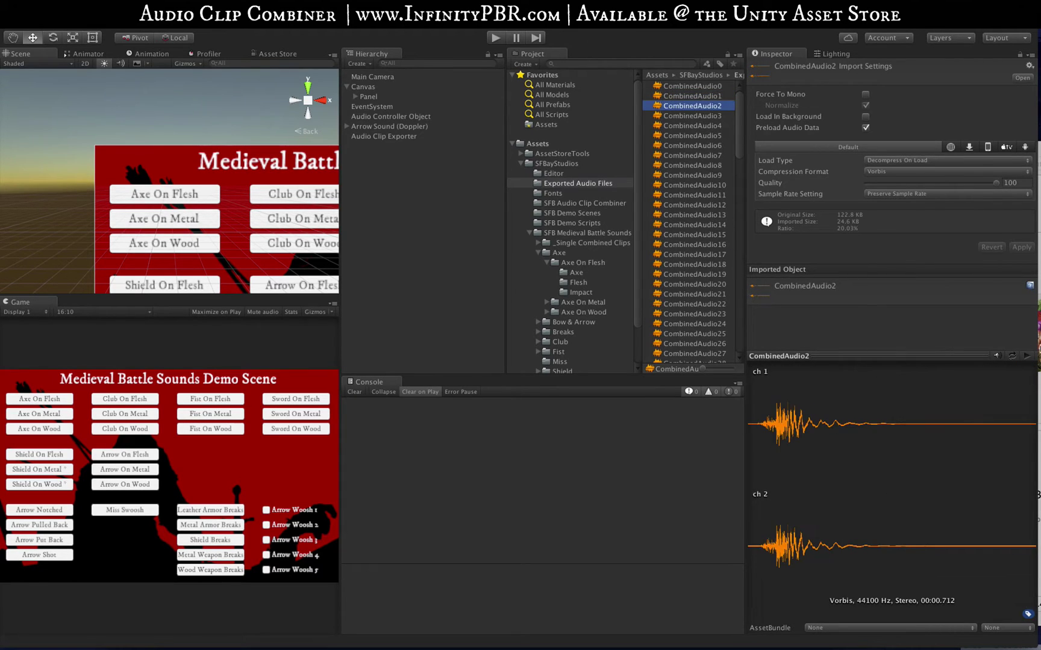
pyautogui.click(1026, 356)
pyautogui.press('Down')
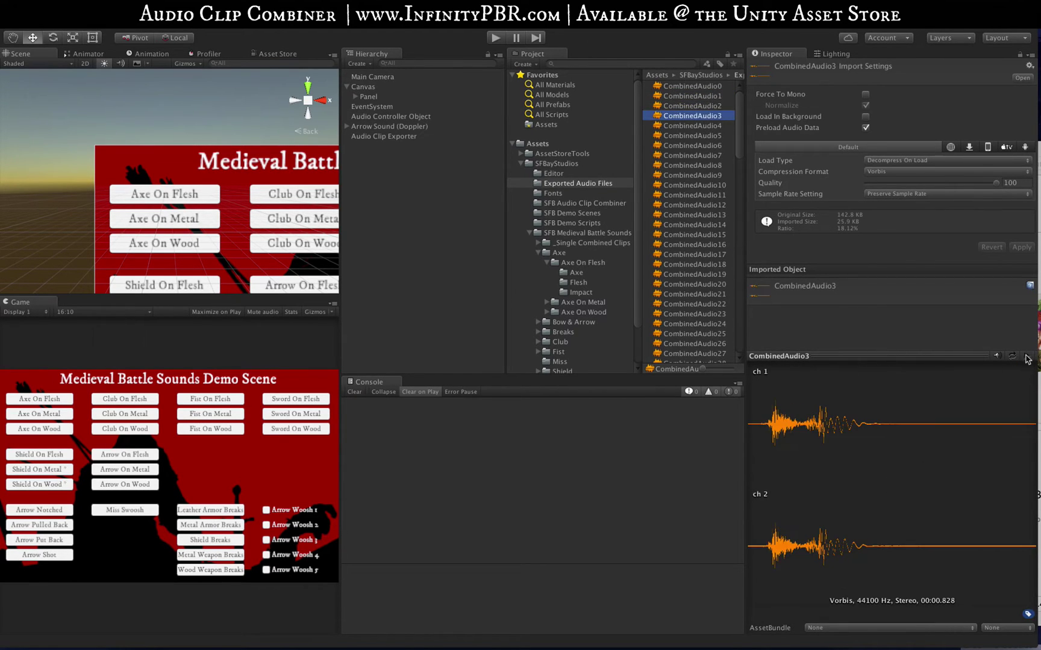
pyautogui.click(1027, 356)
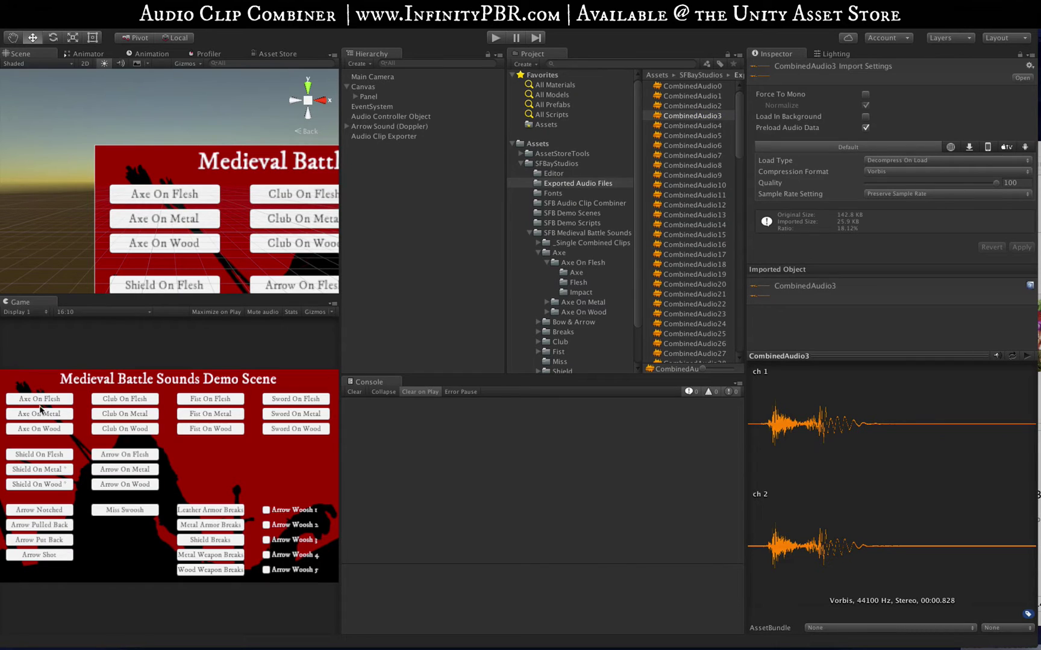
pyautogui.rightClick(680, 88)
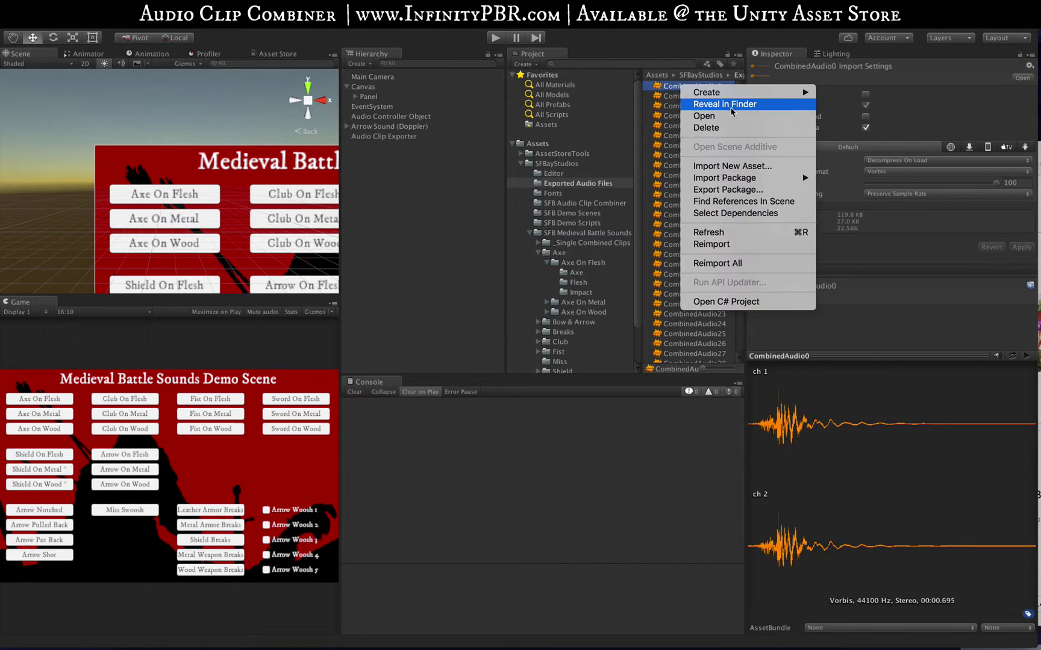
pyautogui.click(724, 104)
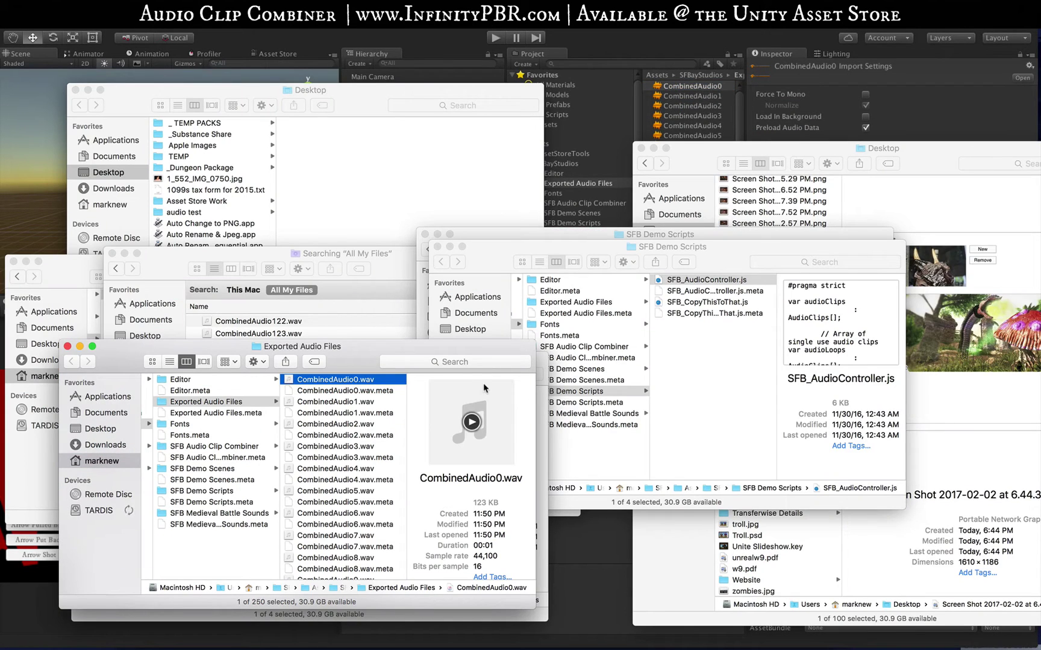
pyautogui.click(502, 48)
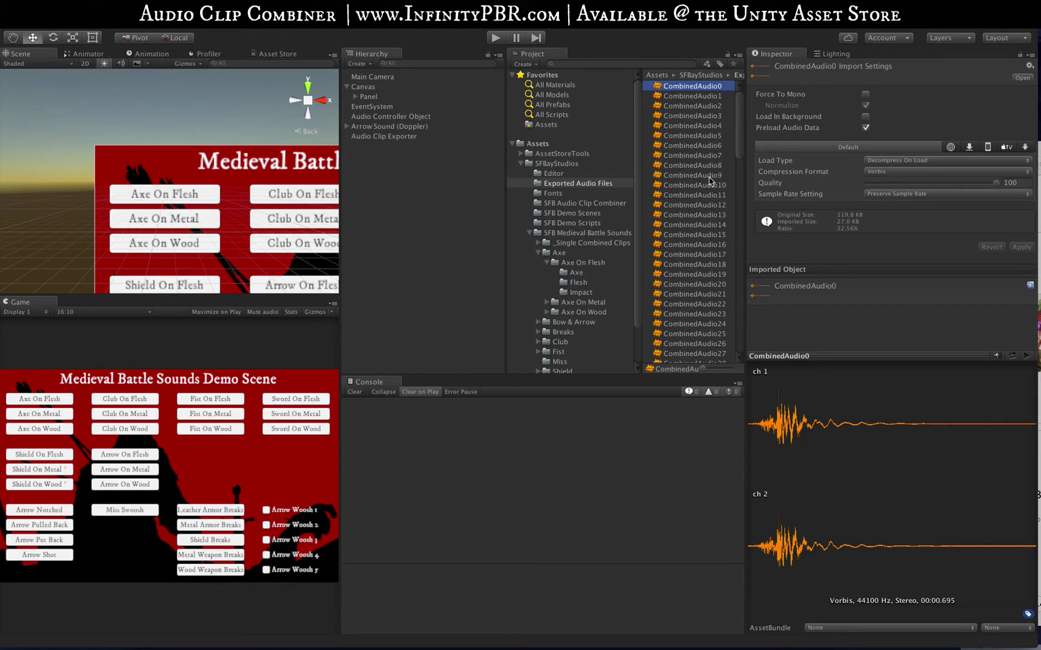
# Preview CombinedAudio13, 14 and 16, then reselect Audio Clip Exporter in the Hierarchy.
pyautogui.click(697, 217)
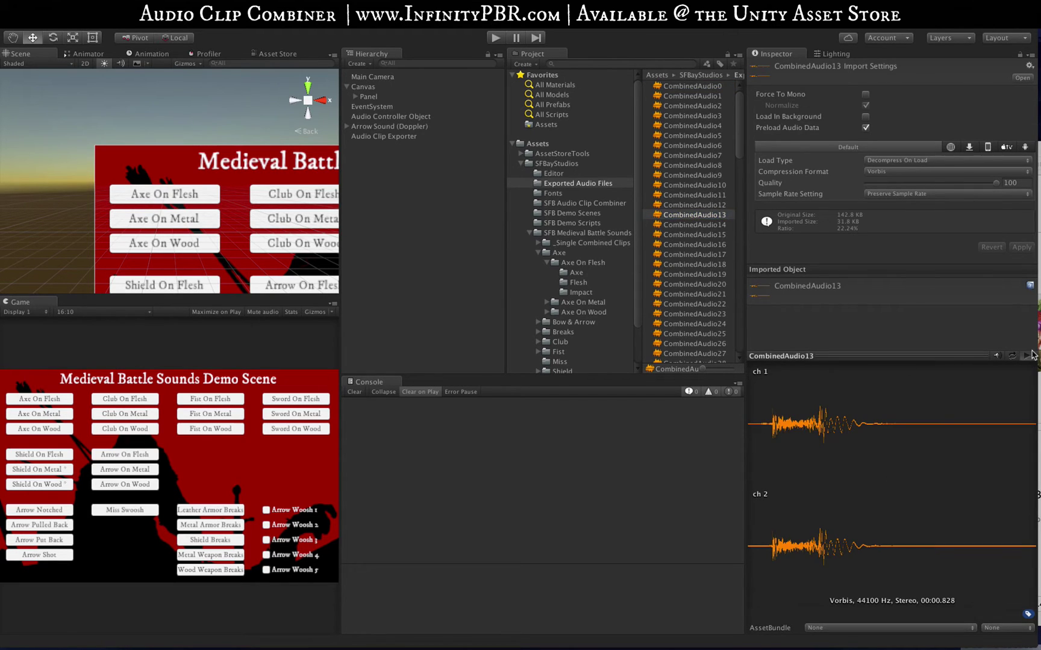
pyautogui.click(715, 227)
pyautogui.press('Down')
pyautogui.press('Down')
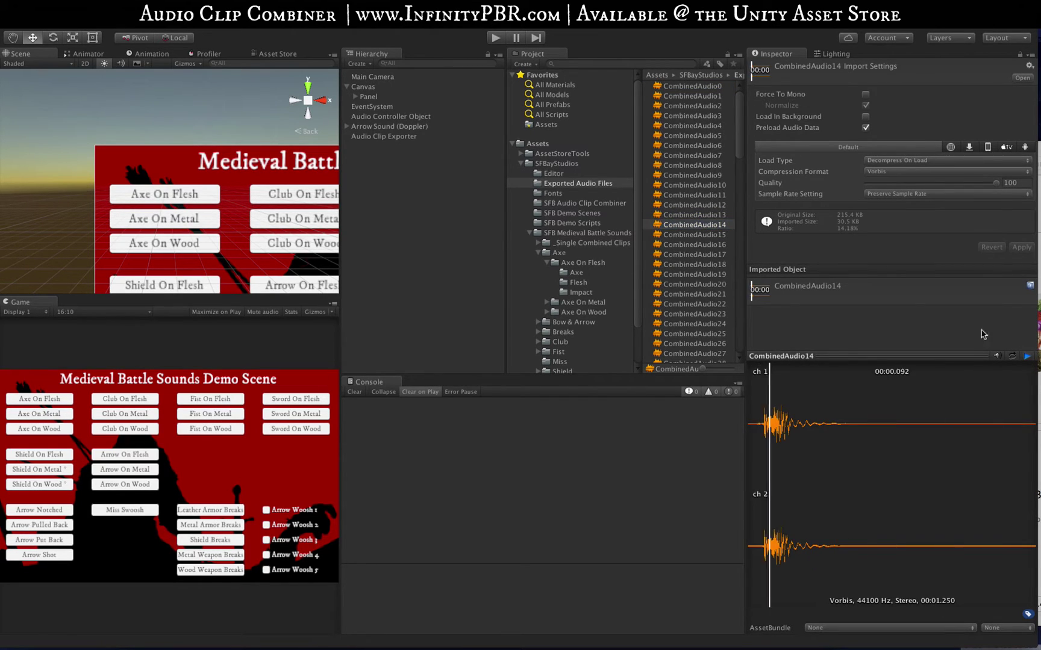
pyautogui.click(1029, 356)
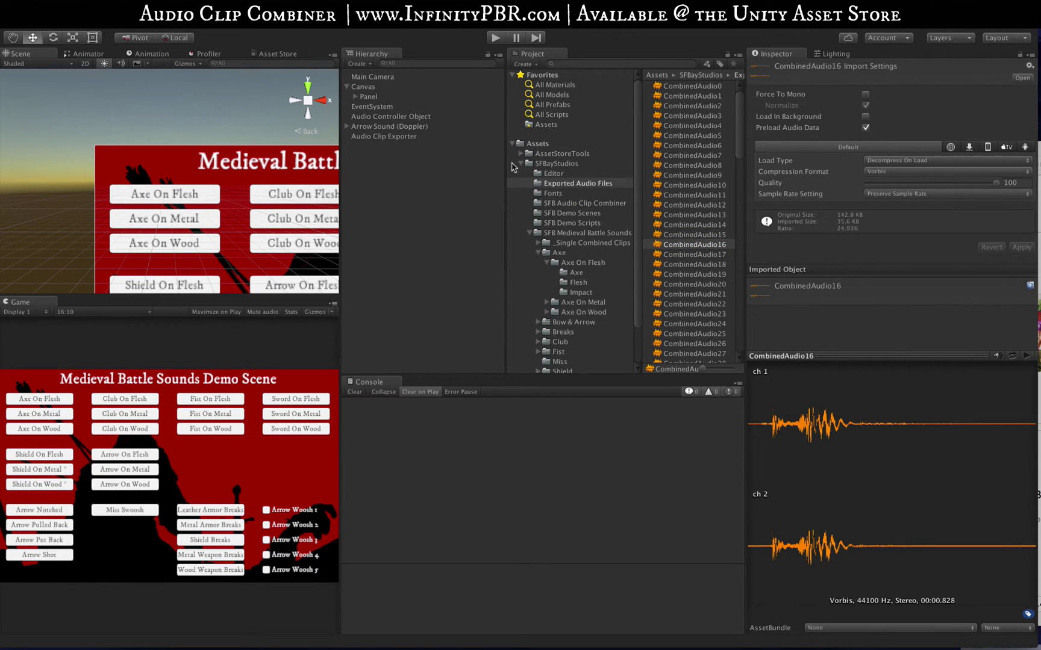
pyautogui.click(453, 136)
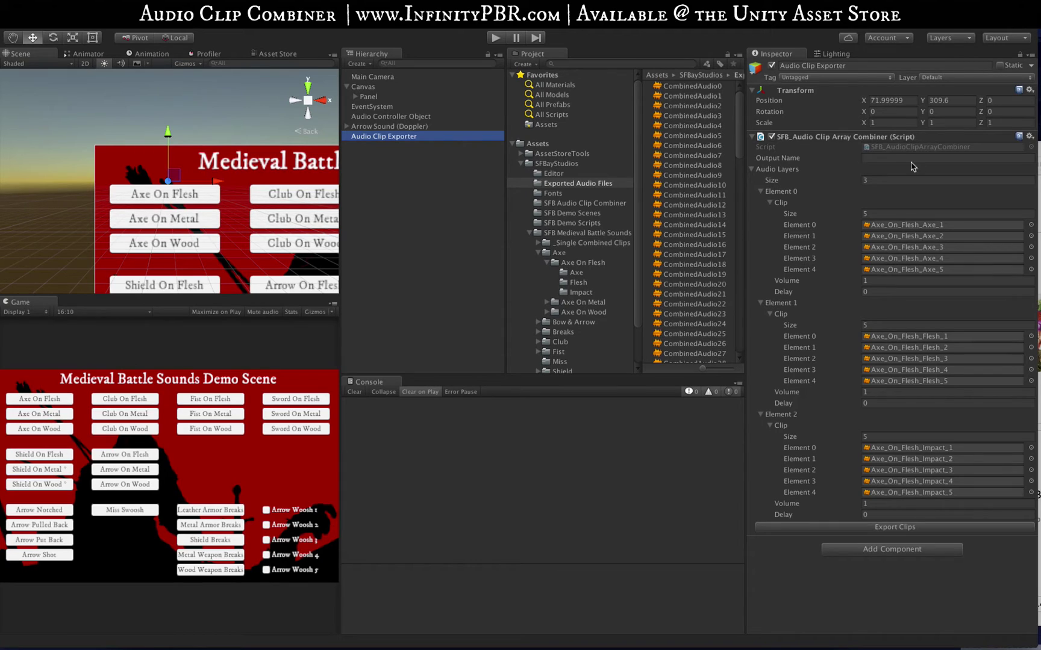
# Set Output Name to DemoTest, give Elements 1 and 2 a 0.05 delay, and re-export.
pyautogui.click(889, 158)
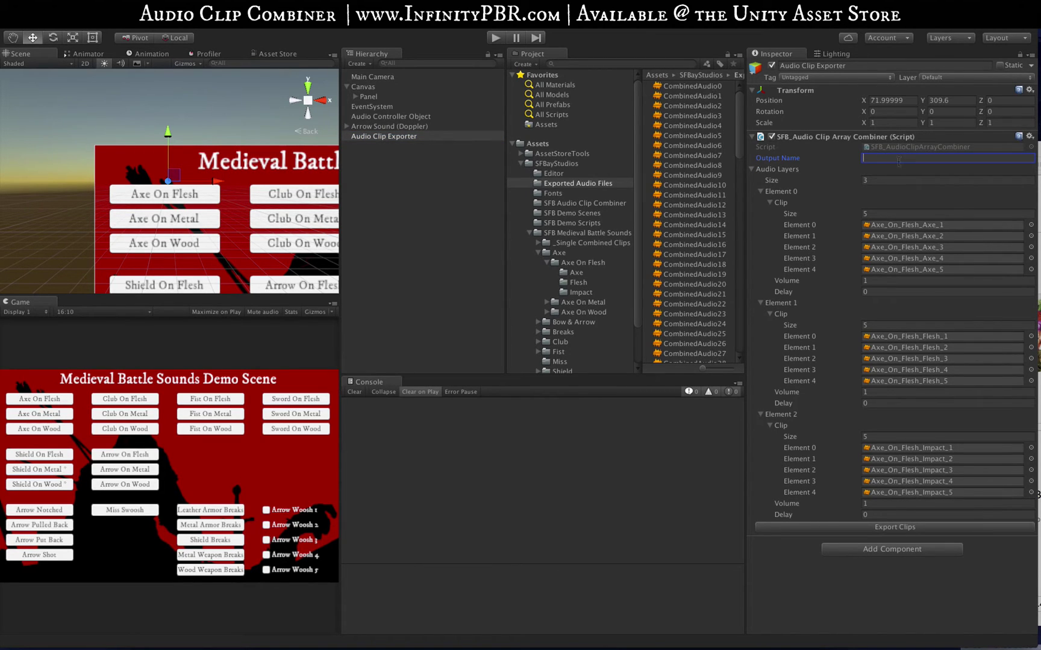
pyautogui.write('DemoTest')
pyautogui.click(886, 392)
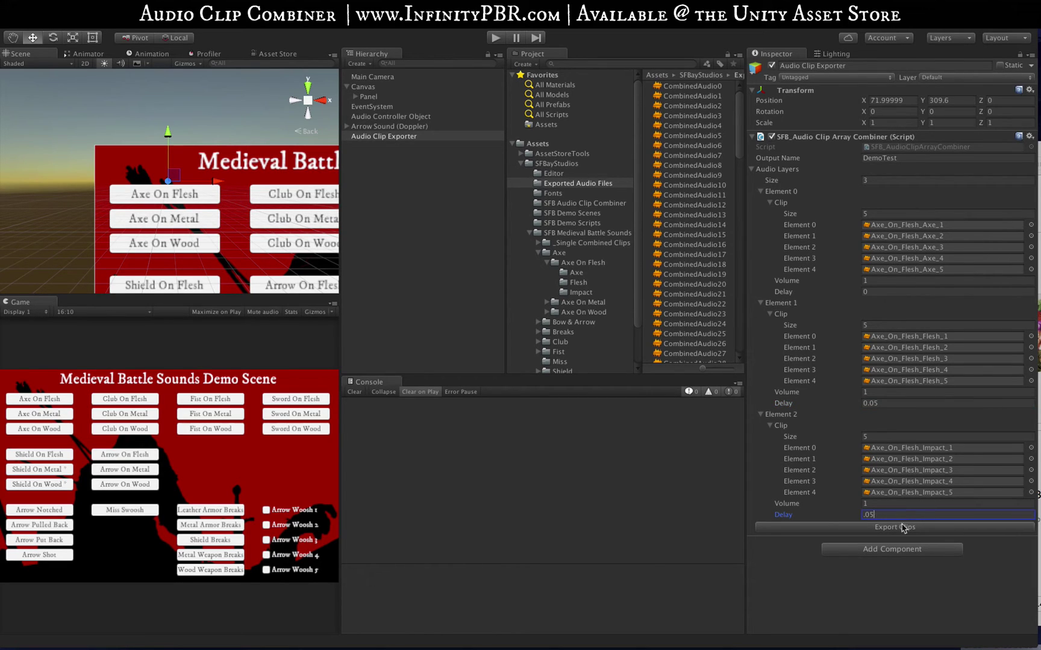
pyautogui.click(900, 528)
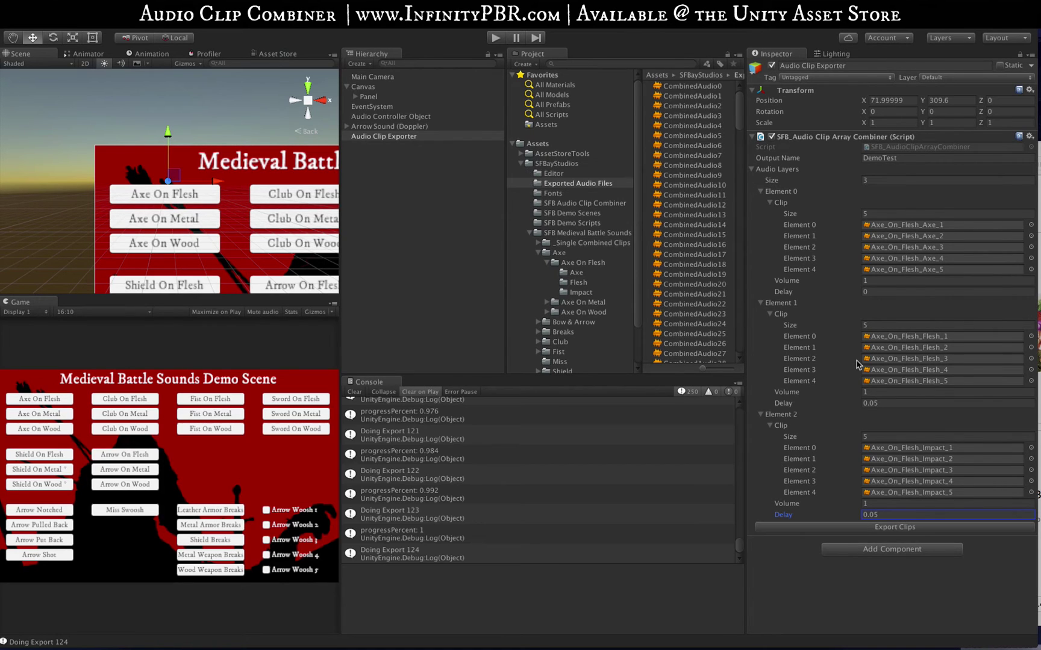
# Preview DemoTest_0 and compare it with CombinedAudio0.
pyautogui.scroll(-20, 692, 99)
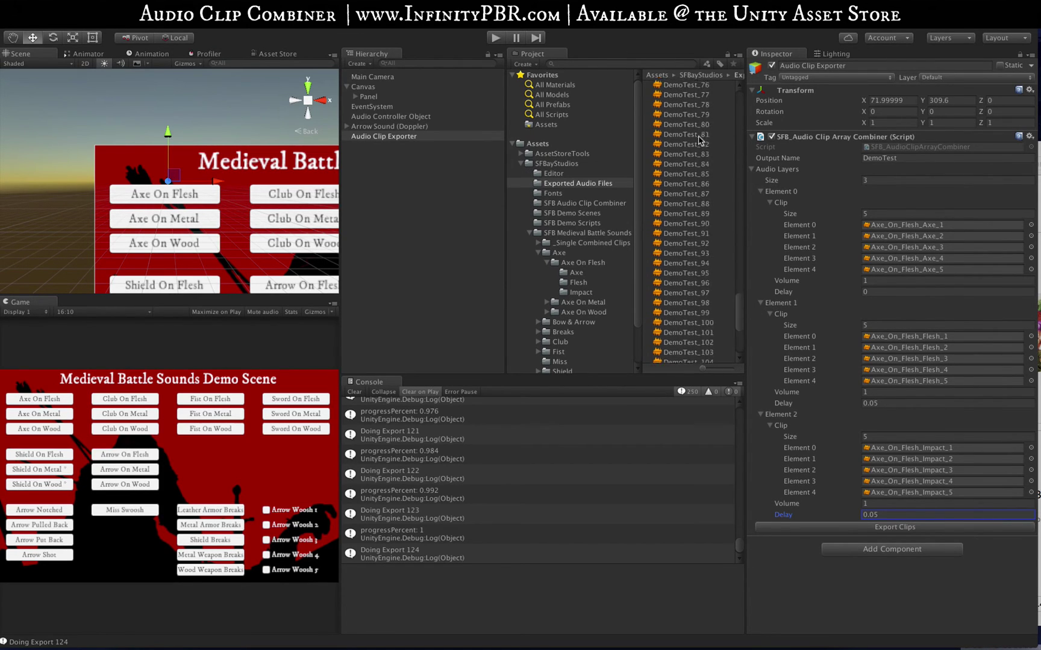
pyautogui.scroll(5, 699, 139)
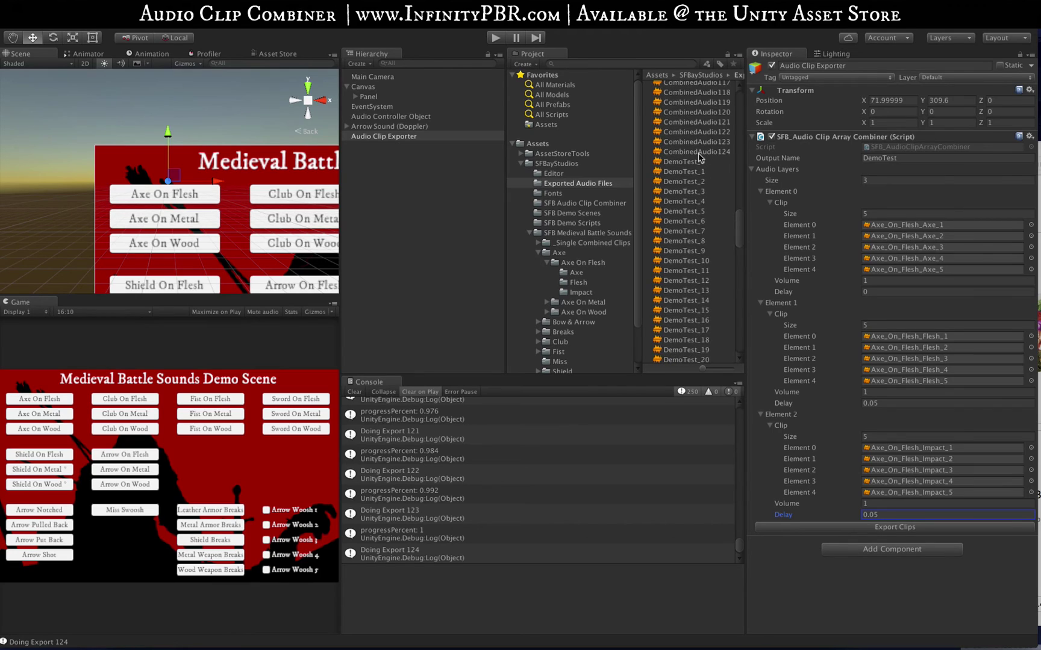
pyautogui.click(699, 151)
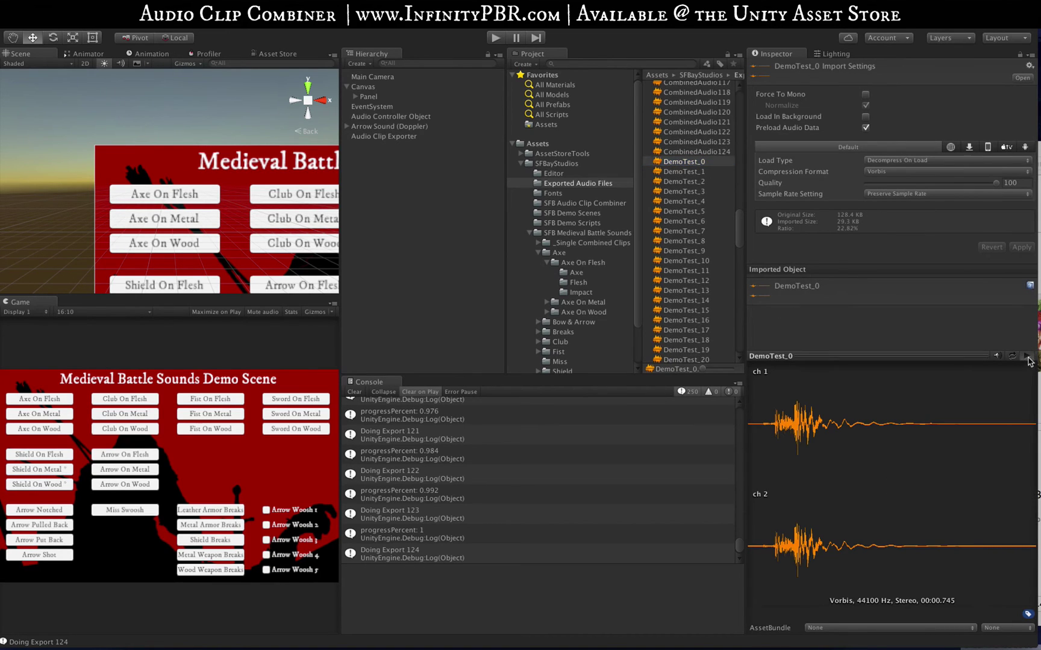
pyautogui.scroll(20, 670, 183)
pyautogui.click(690, 86)
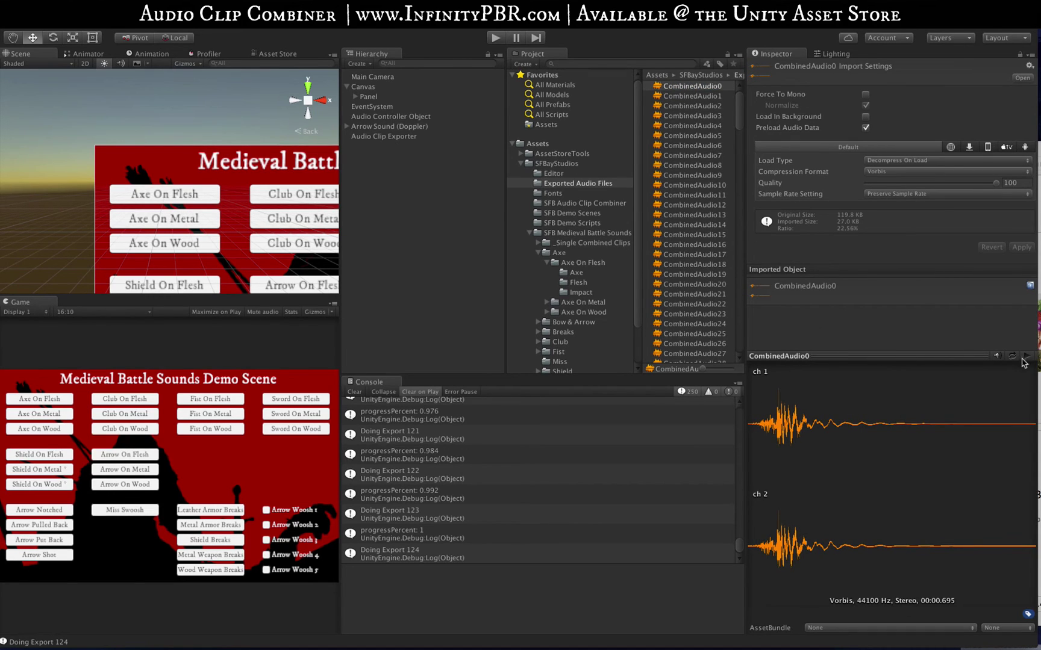
# Select CombinedAudio1 through CombinedAudio124 and delete them permanently.
pyautogui.scroll(-20, 702, 289)
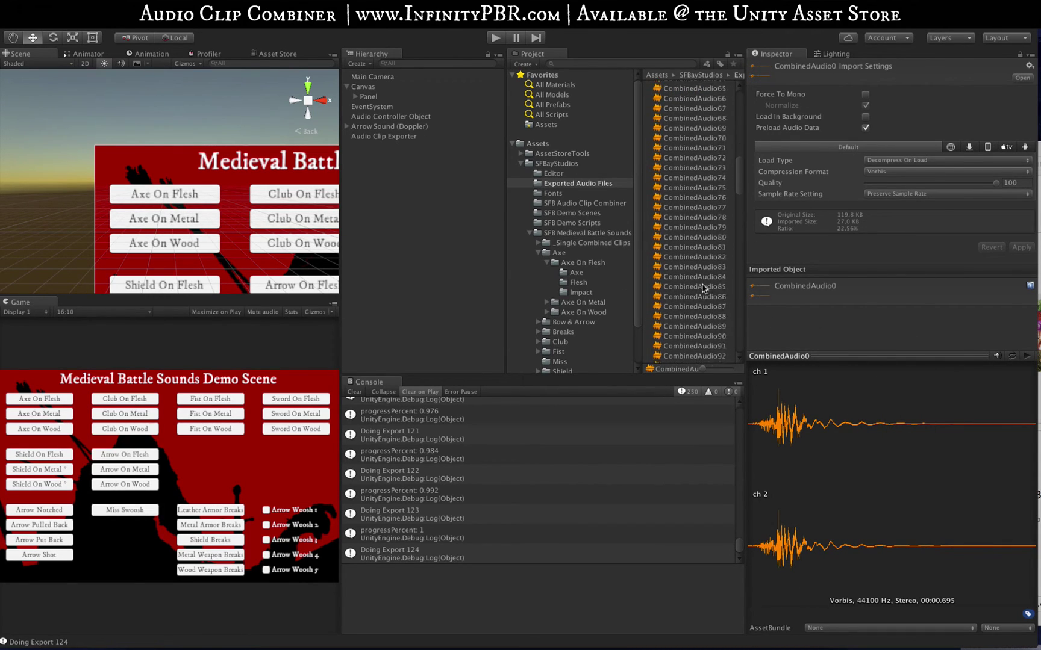
pyautogui.scroll(-1, 702, 285)
pyautogui.click(704, 281)
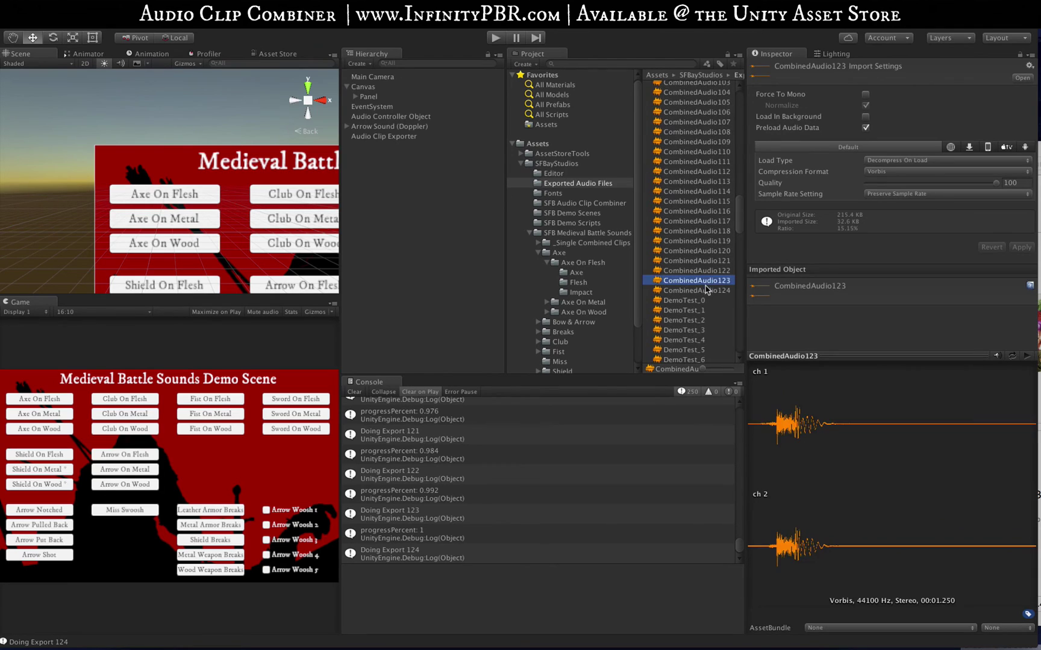
pyautogui.scroll(20, 705, 186)
pyautogui.keyDown('shift'); pyautogui.click(691, 98); pyautogui.keyUp('shift')
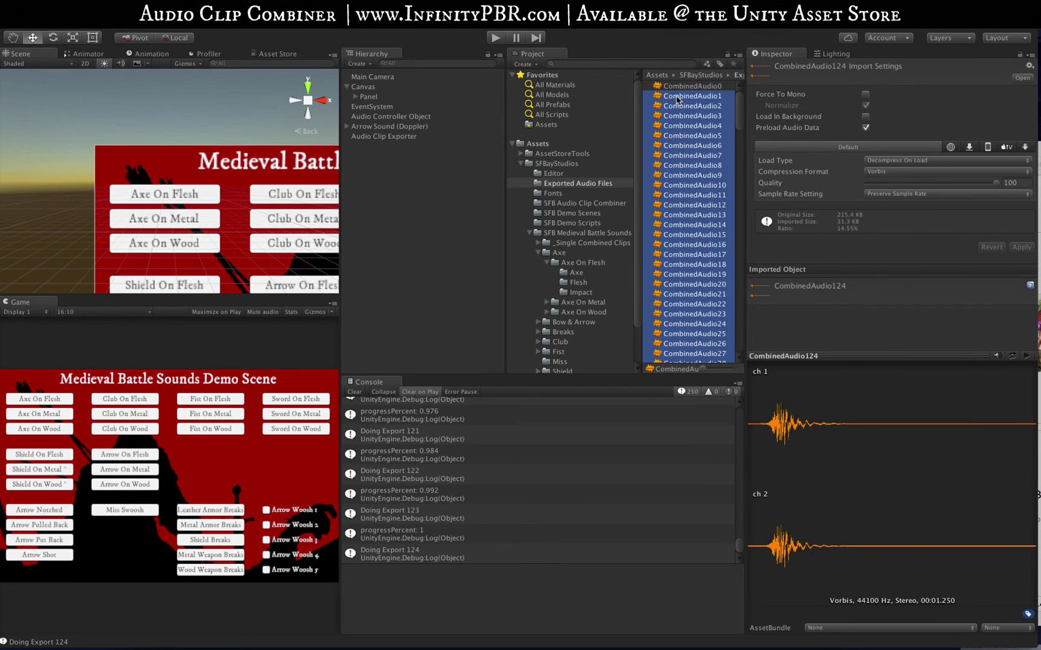
pyautogui.rightClick(678, 99)
pyautogui.click(693, 133)
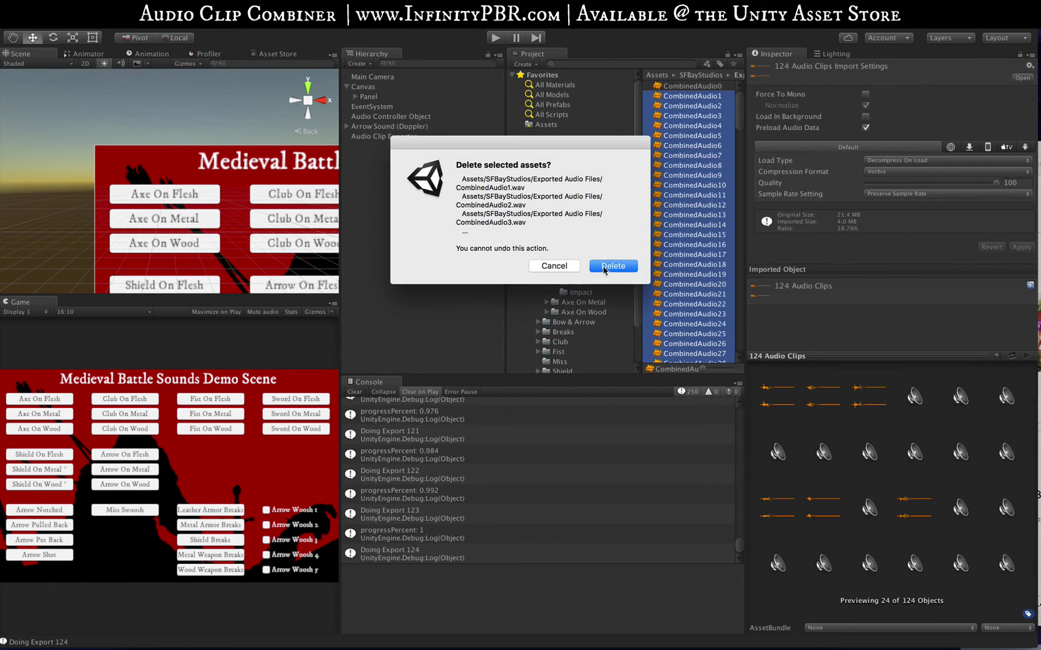
pyautogui.click(612, 266)
pyautogui.click(693, 86)
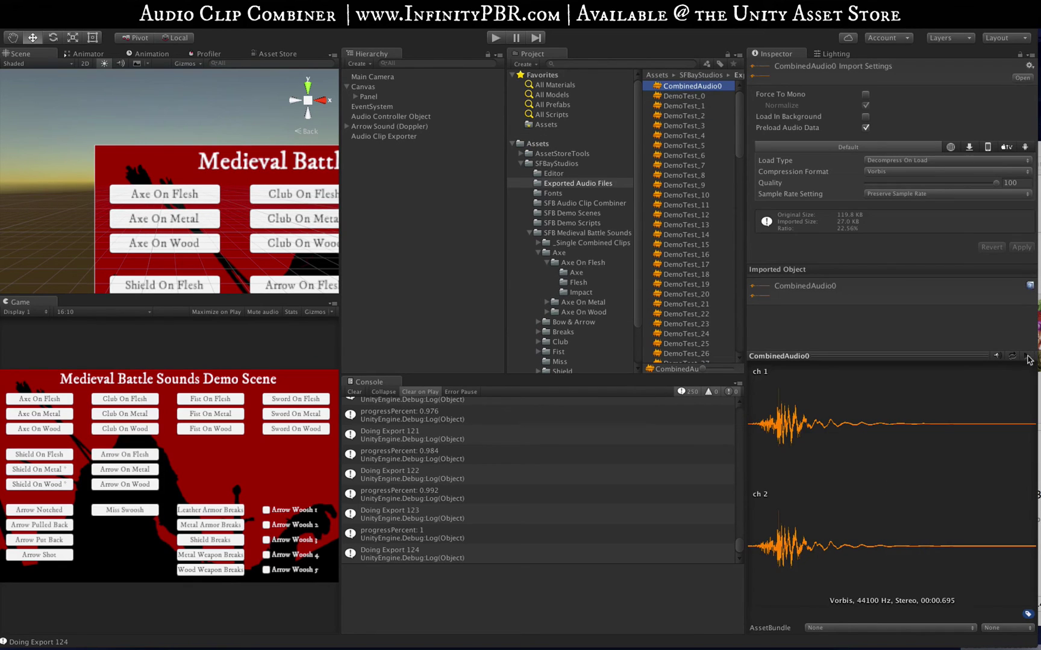
# Preview CombinedAudio0 and DemoTest_0, 4, 16, 20, 9 and 23, then switch to the InfinityPBR website.
pyautogui.click(1027, 357)
pyautogui.click(683, 96)
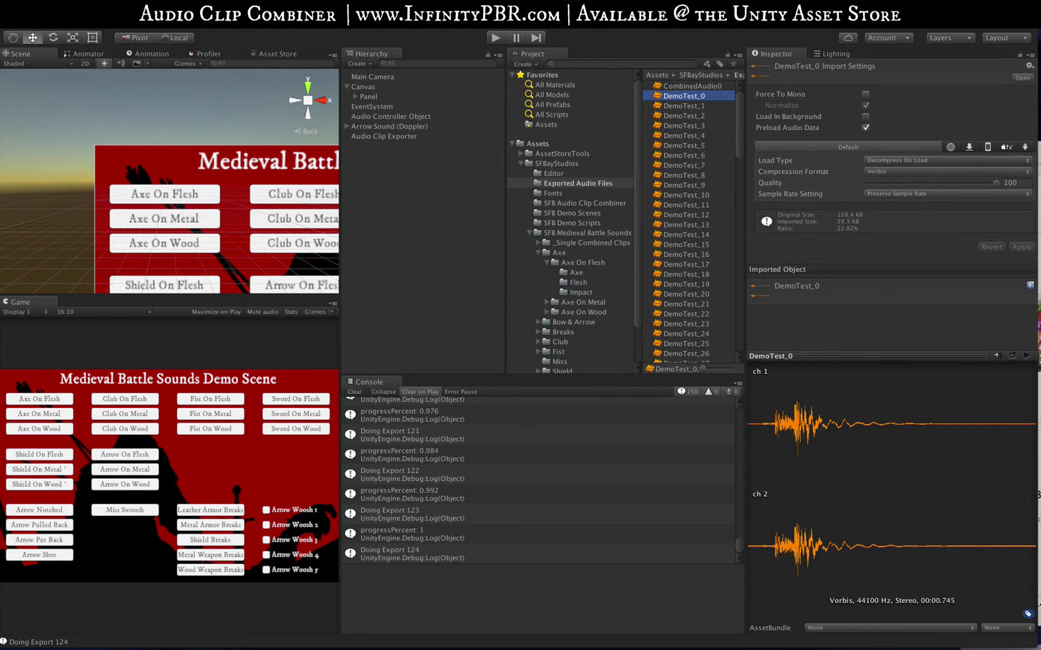
pyautogui.click(1027, 356)
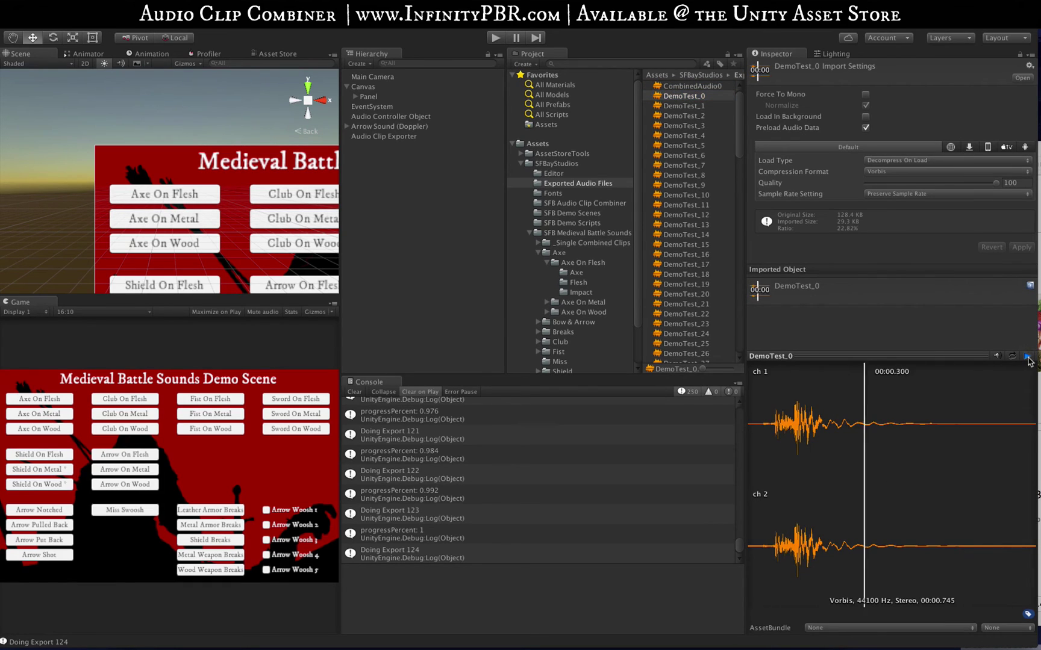
pyautogui.click(717, 135)
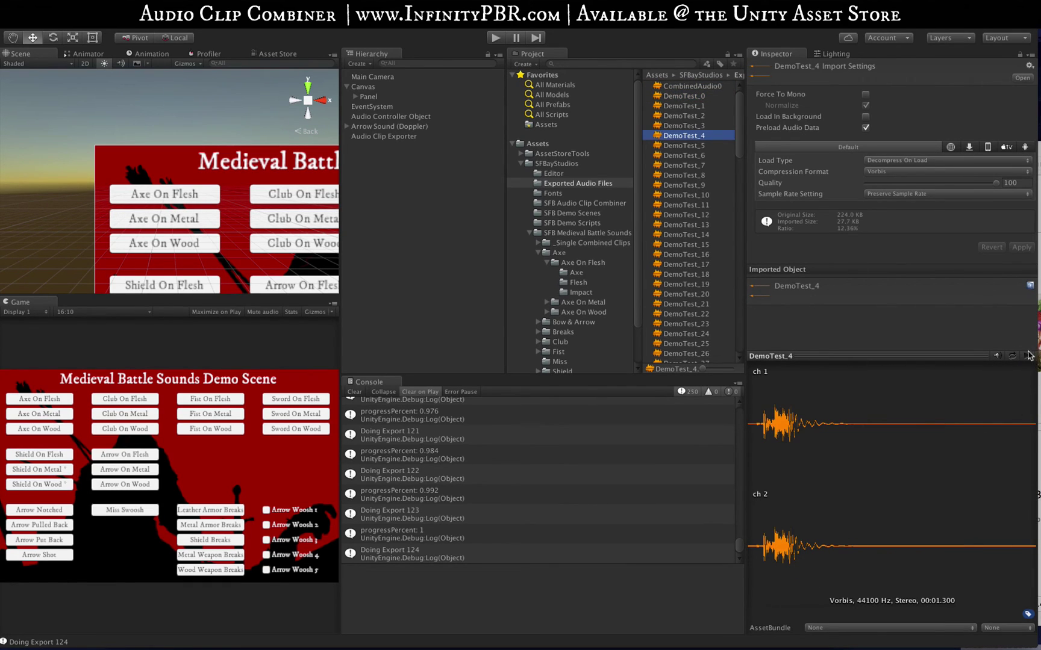
pyautogui.click(687, 254)
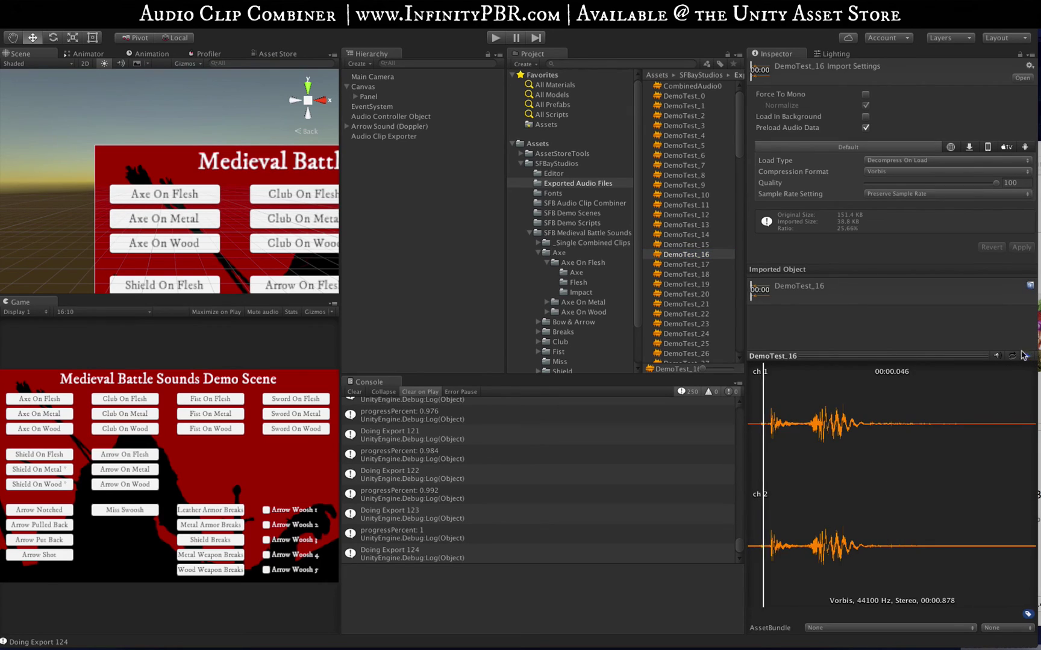
pyautogui.click(687, 294)
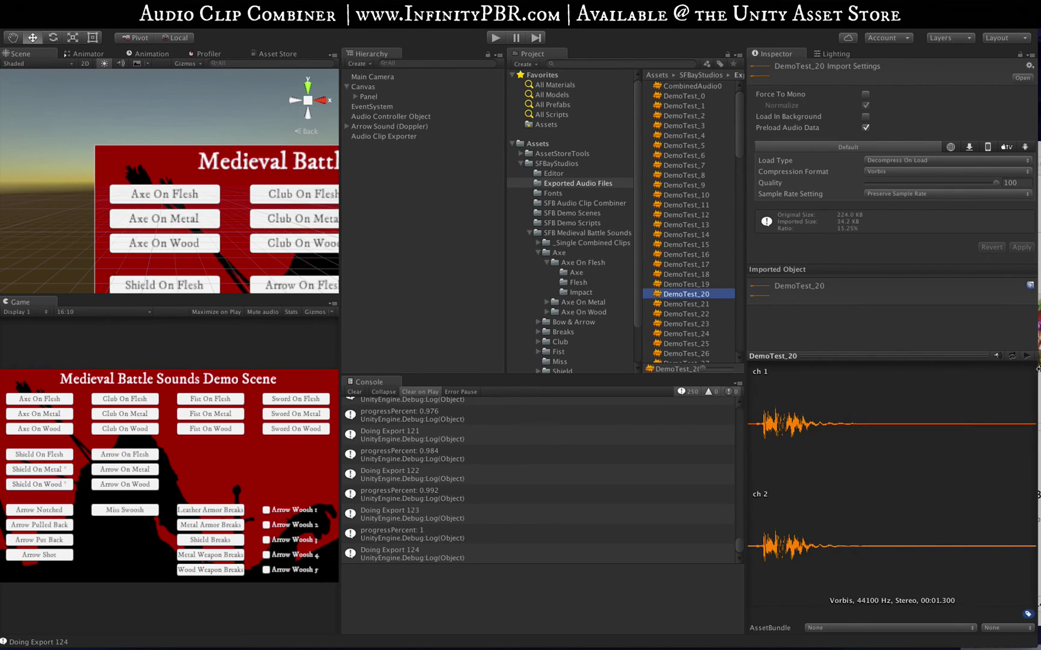
pyautogui.click(703, 185)
pyautogui.click(686, 323)
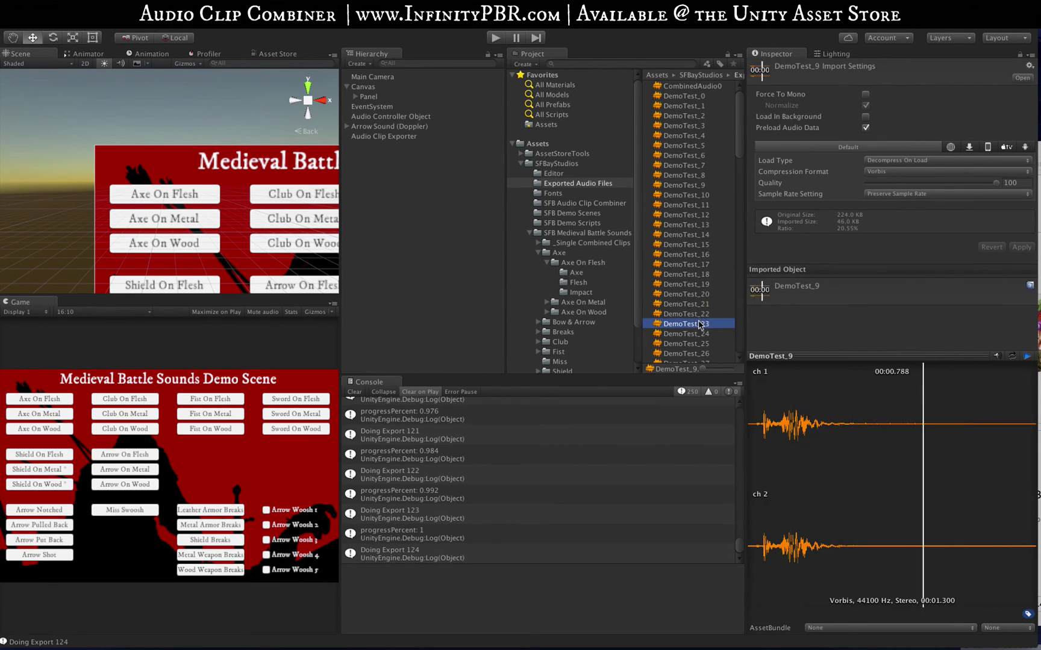
pyautogui.press('super+Tab')
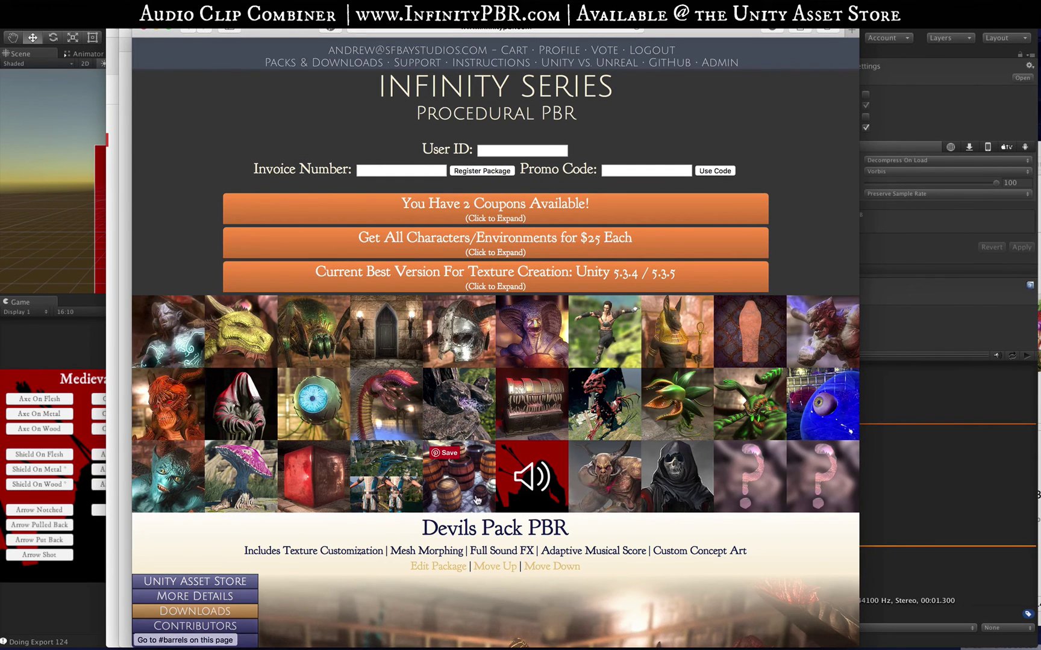
pyautogui.click(539, 498)
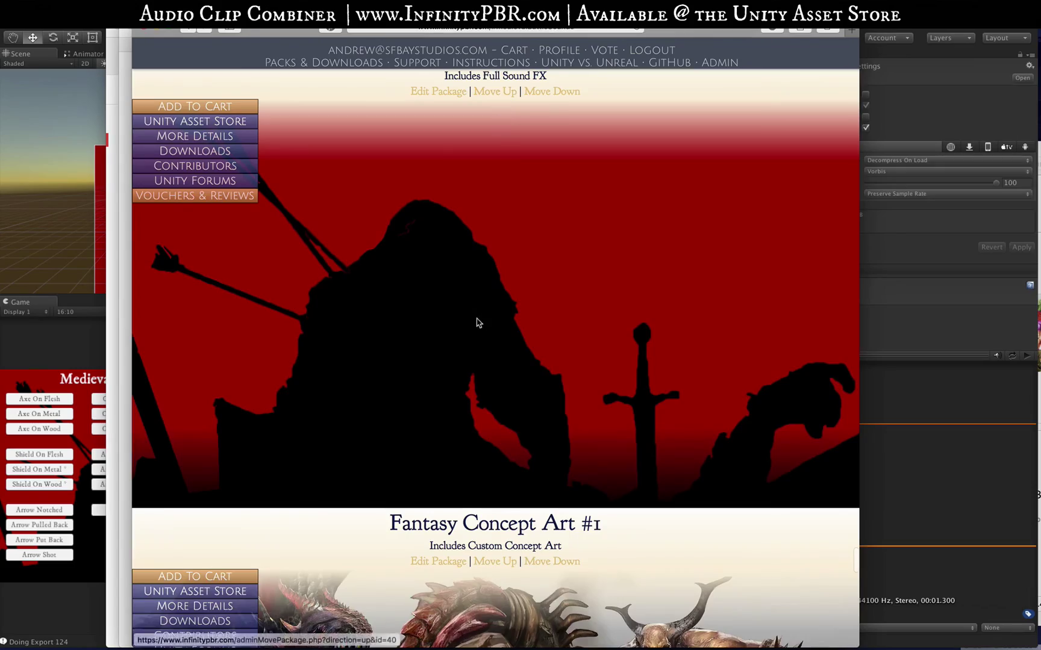
pyautogui.scroll(3, 478, 323)
pyautogui.scroll(15, 557, 249)
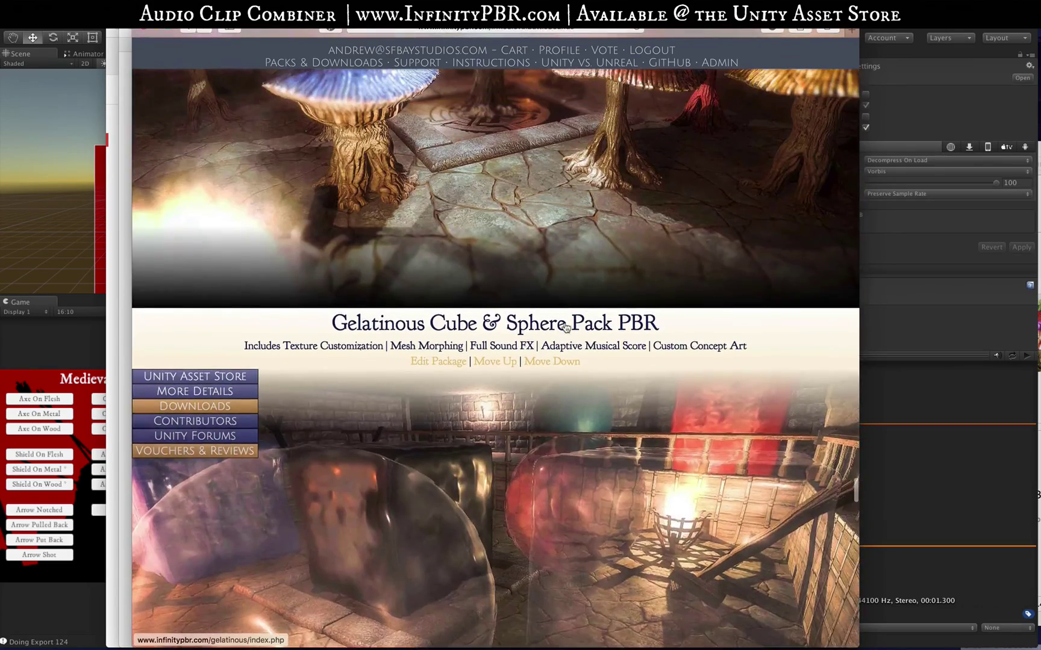
pyautogui.scroll(10, 562, 350)
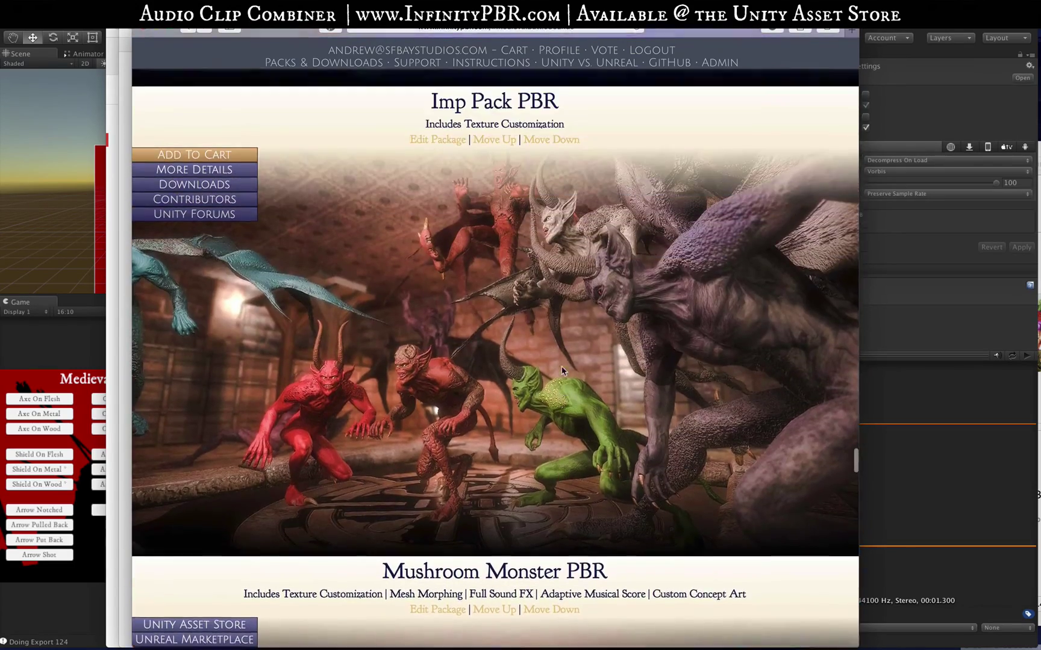
pyautogui.scroll(4, 556, 379)
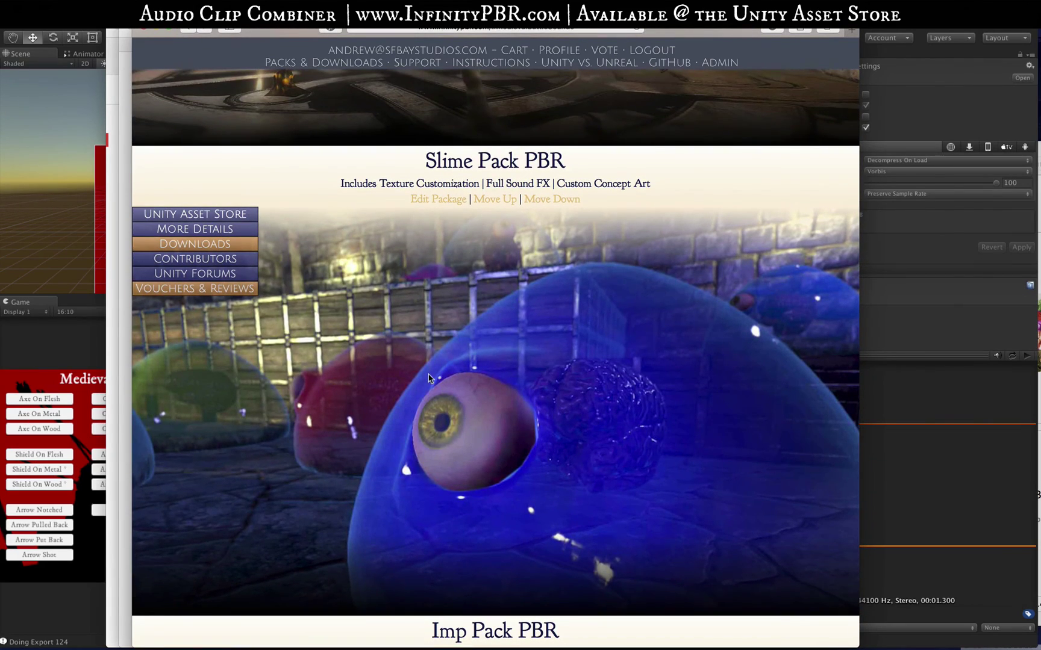
pyautogui.scroll(8, 429, 378)
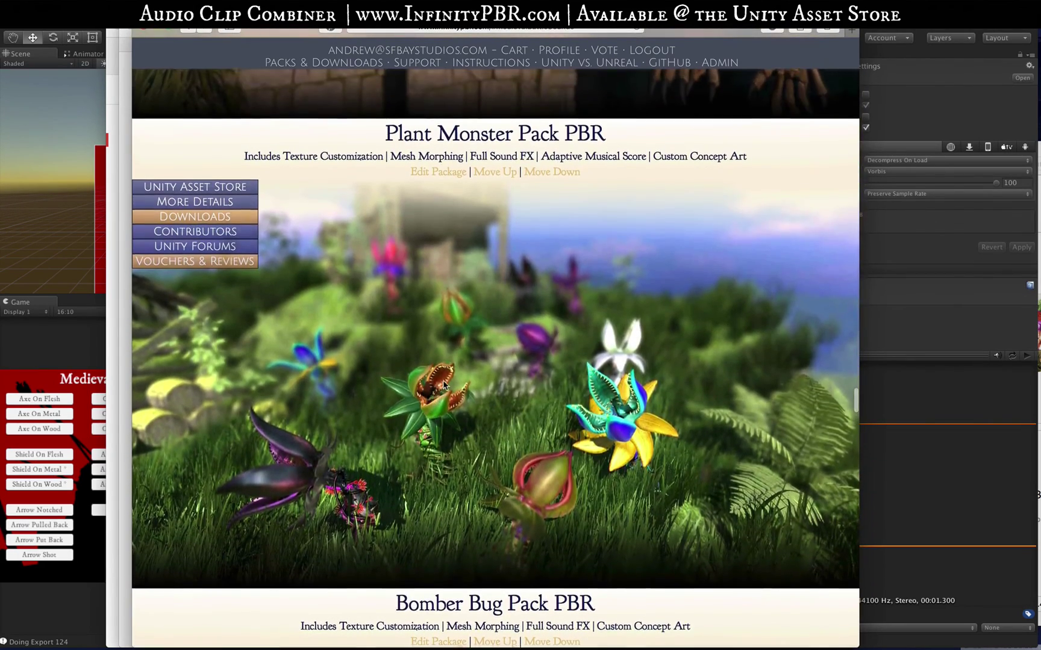
pyautogui.scroll(12, 444, 385)
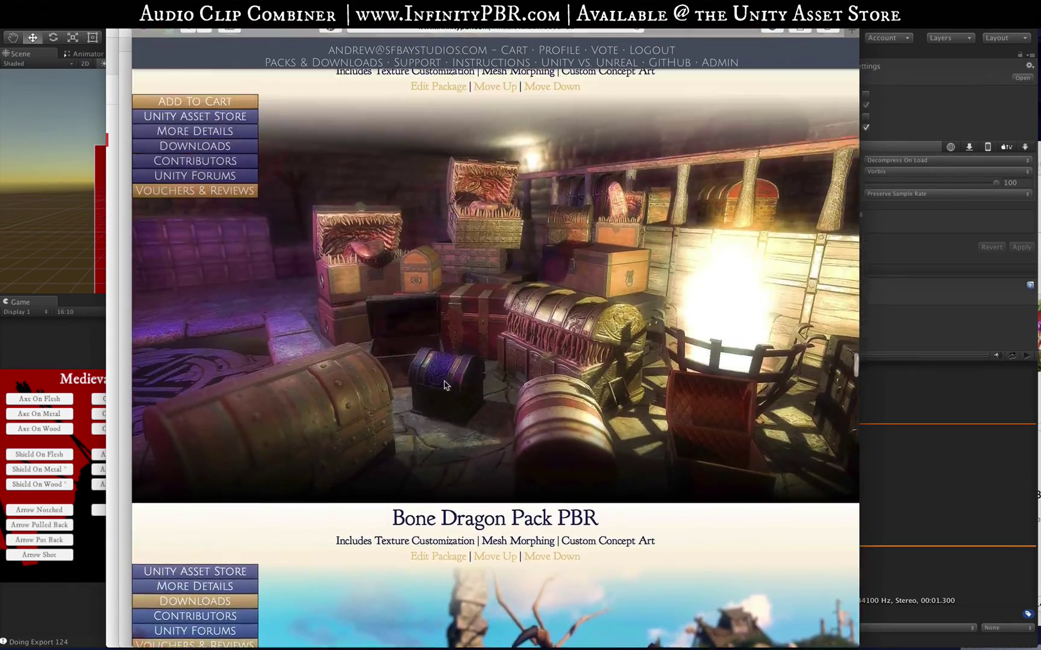
pyautogui.scroll(10, 444, 385)
pyautogui.scroll(3, 442, 379)
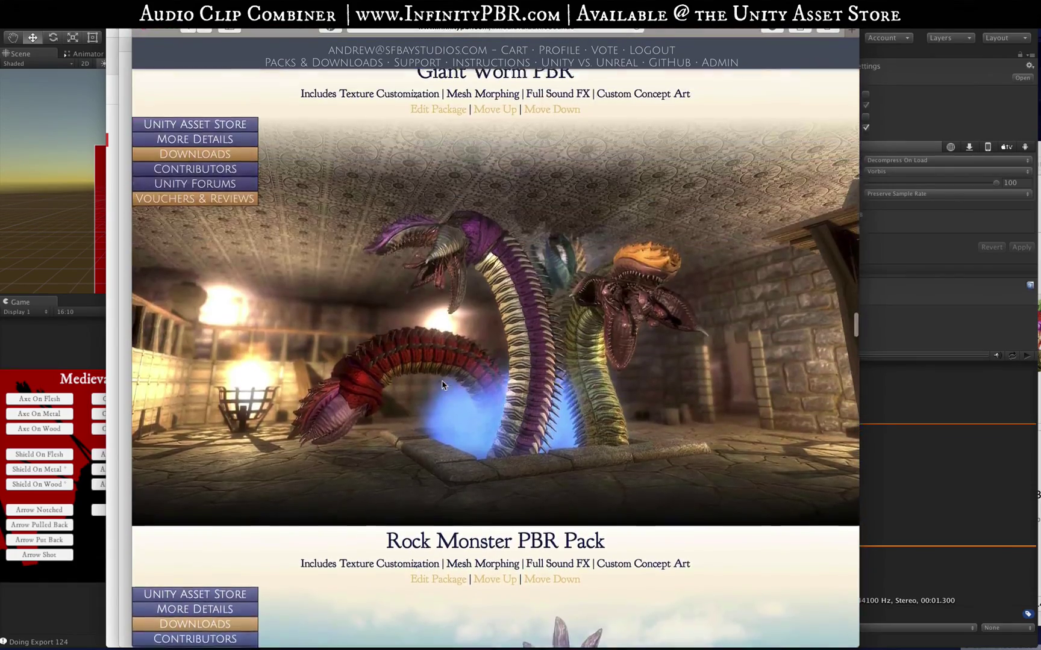
pyautogui.scroll(12, 441, 384)
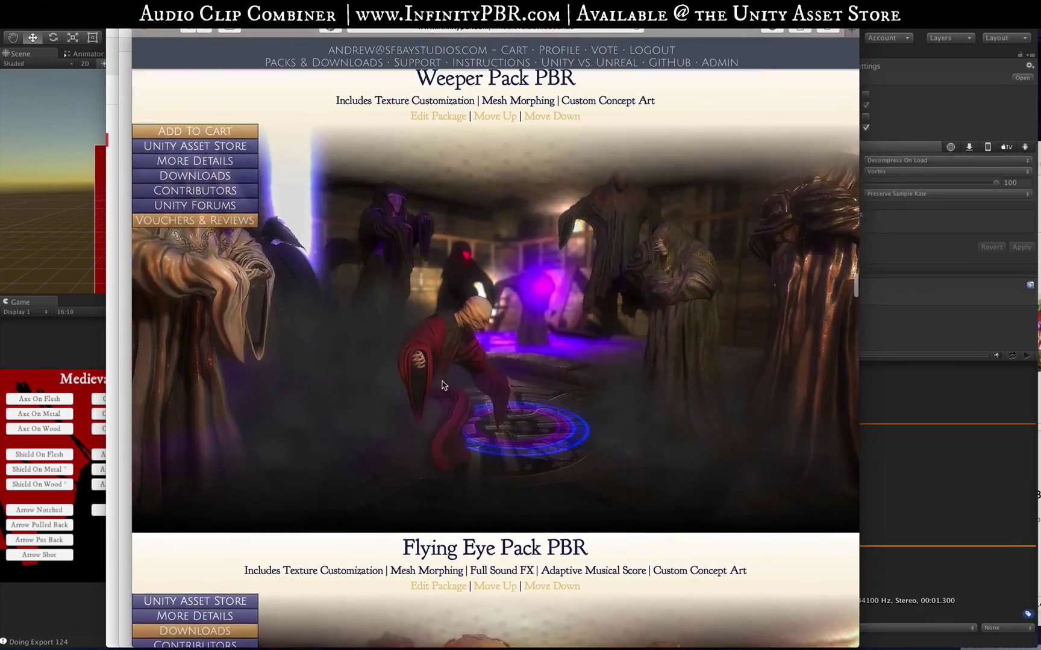
pyautogui.scroll(15, 494, 391)
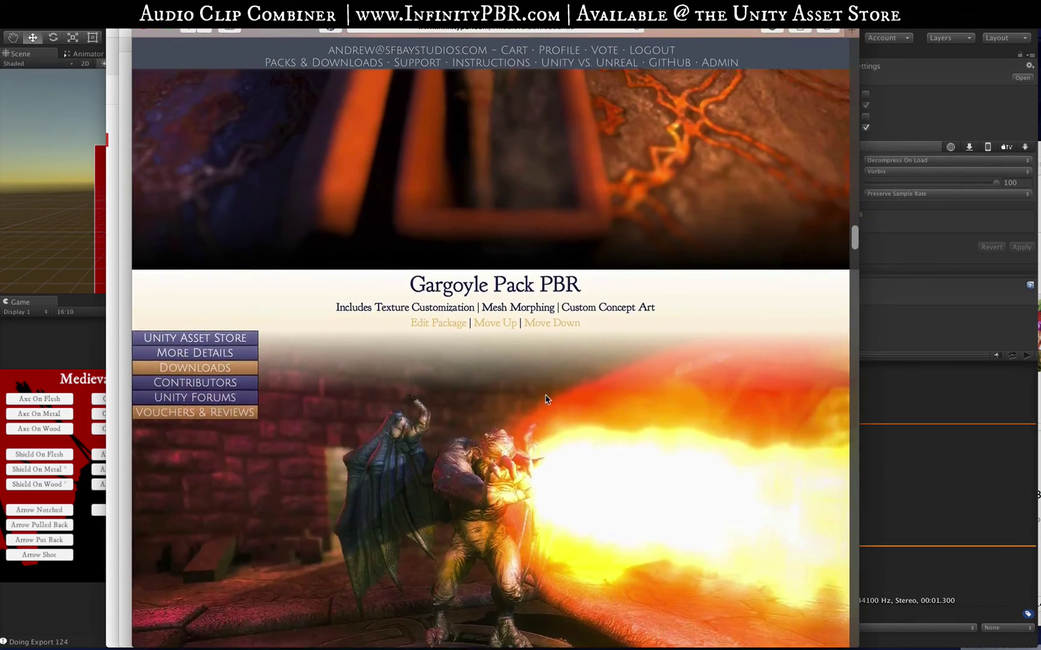
pyautogui.scroll(10, 546, 399)
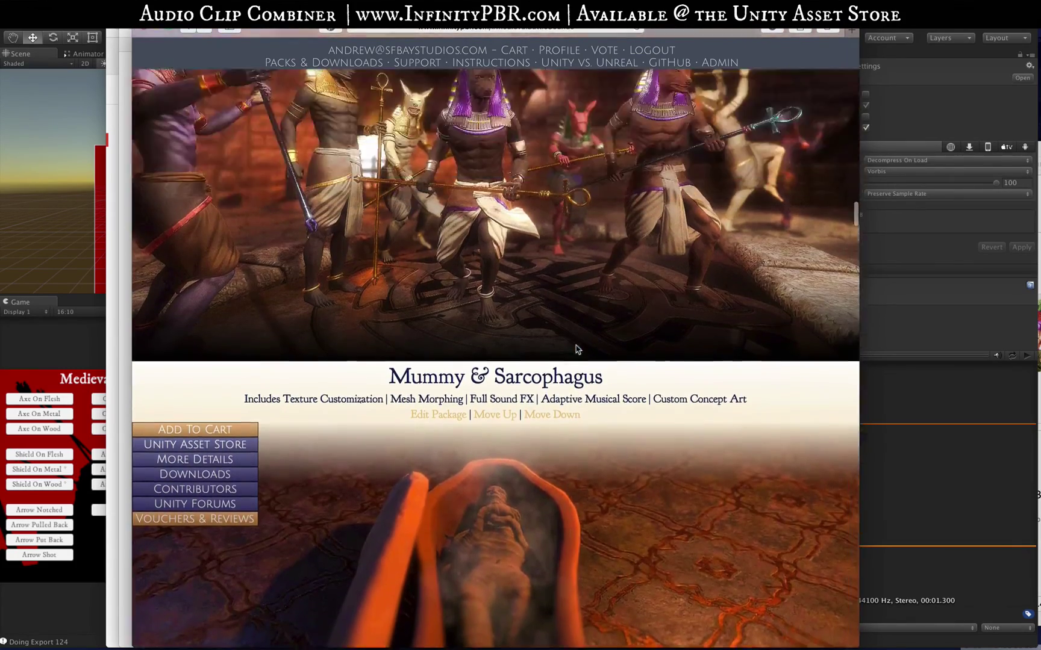
pyautogui.scroll(15, 576, 350)
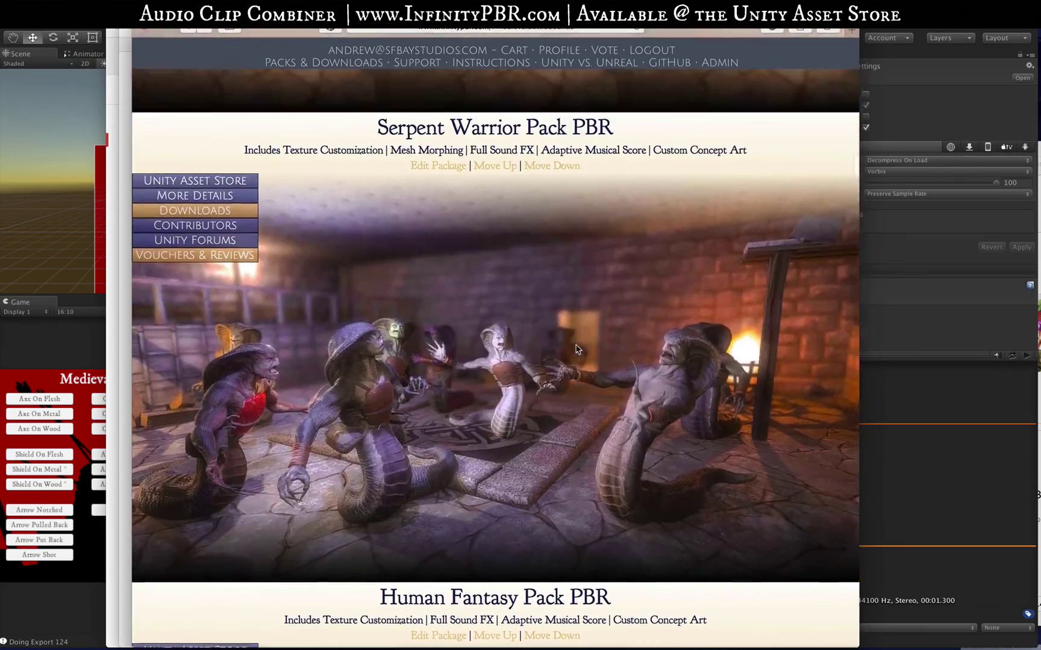
pyautogui.scroll(12, 575, 350)
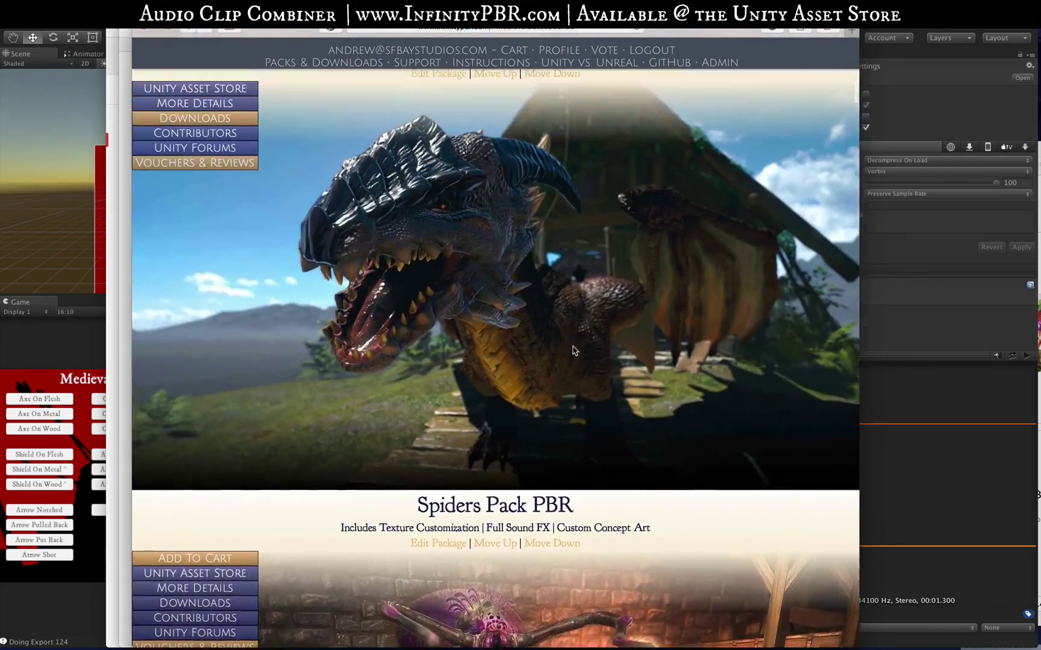
pyautogui.scroll(10, 573, 350)
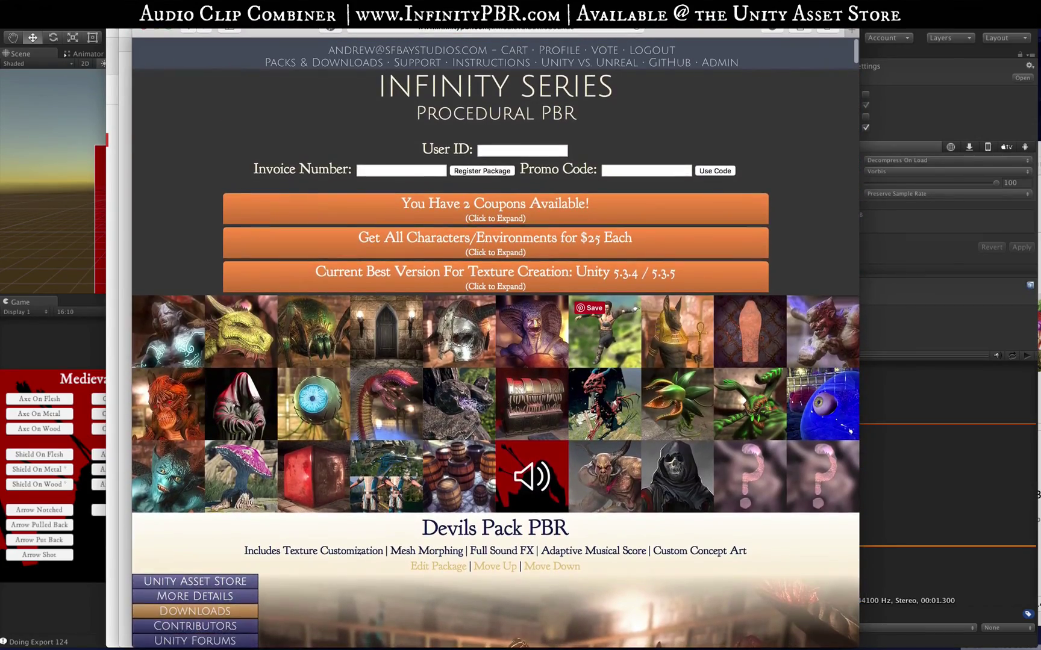